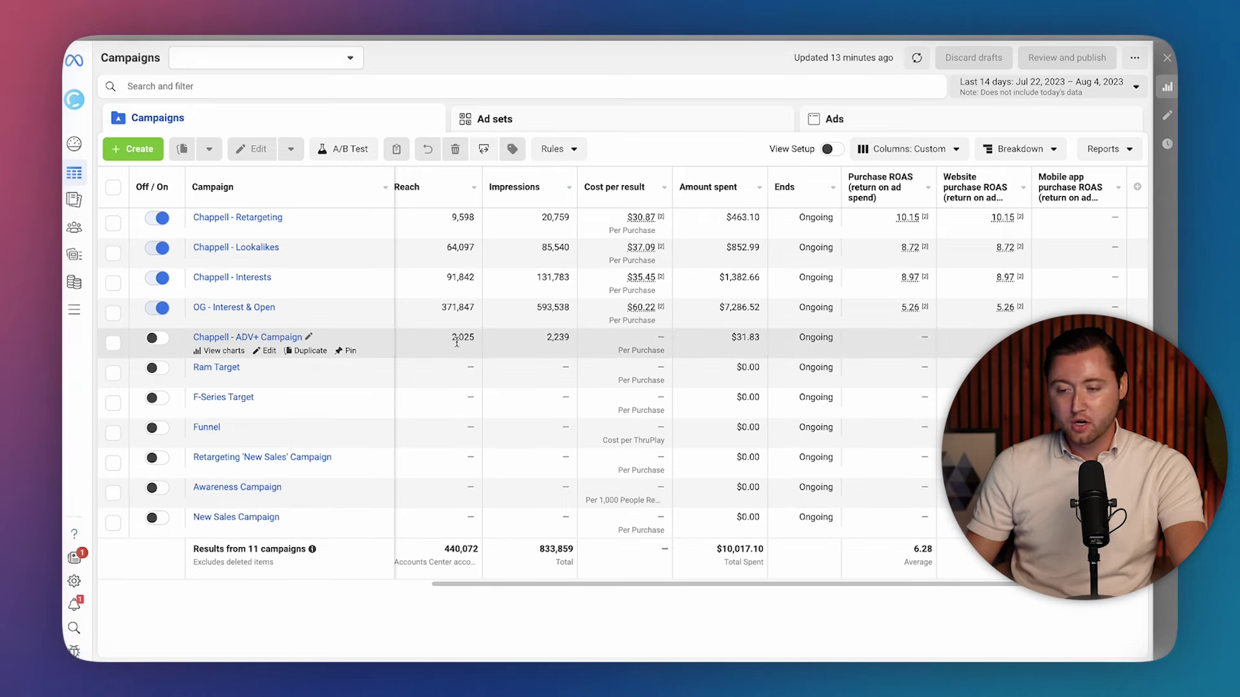
# Step: View Chappell - Retargeting's ad sets, then select Chappell - Lookalikes and OG - Interest & Open
pyautogui.click(447, 234)
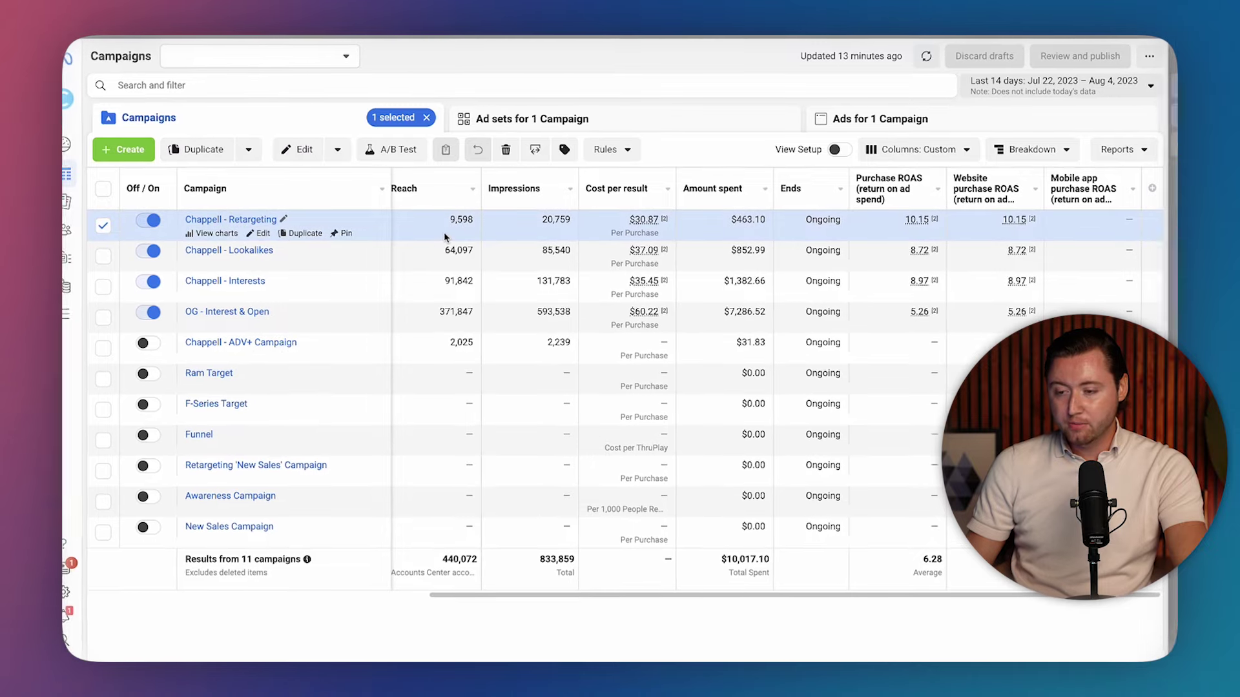
pyautogui.click(501, 119)
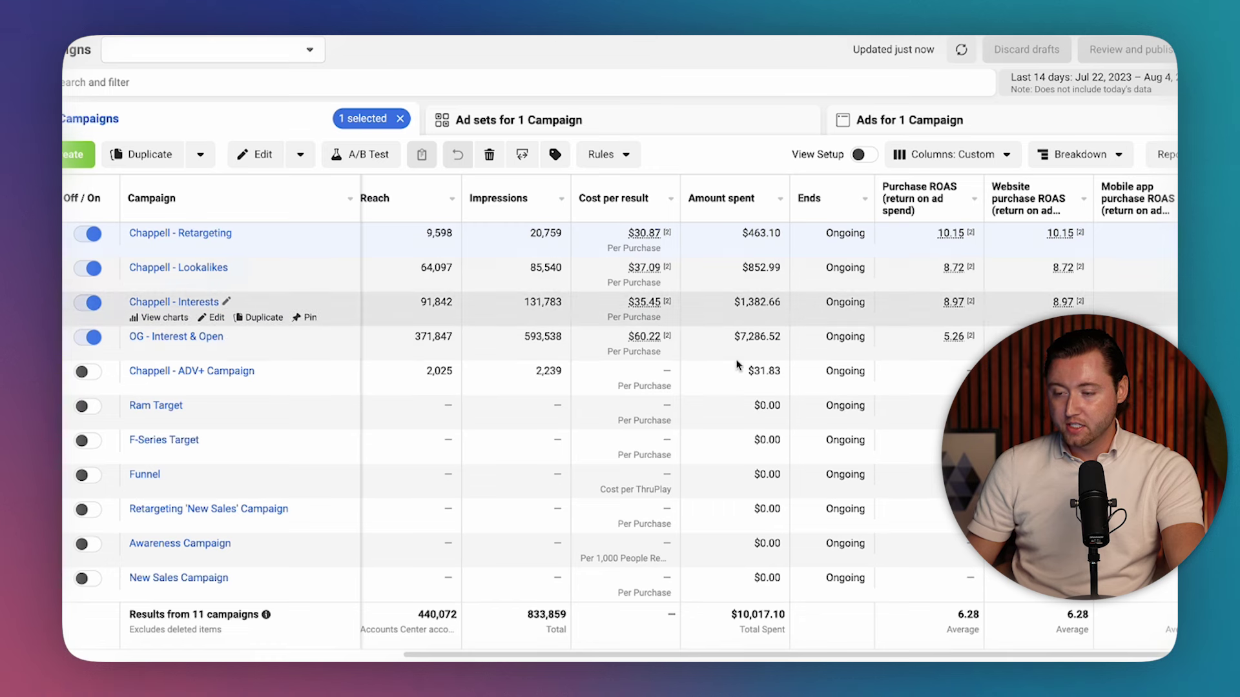
pyautogui.click(490, 290)
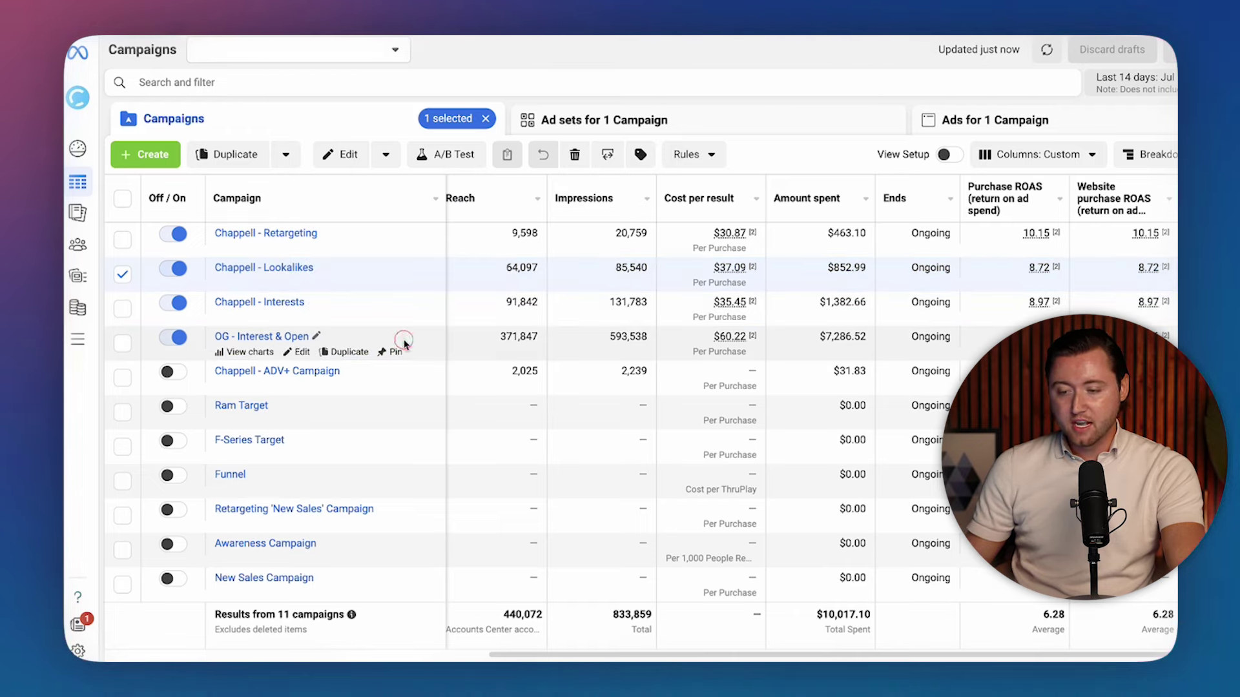
pyautogui.click(404, 342)
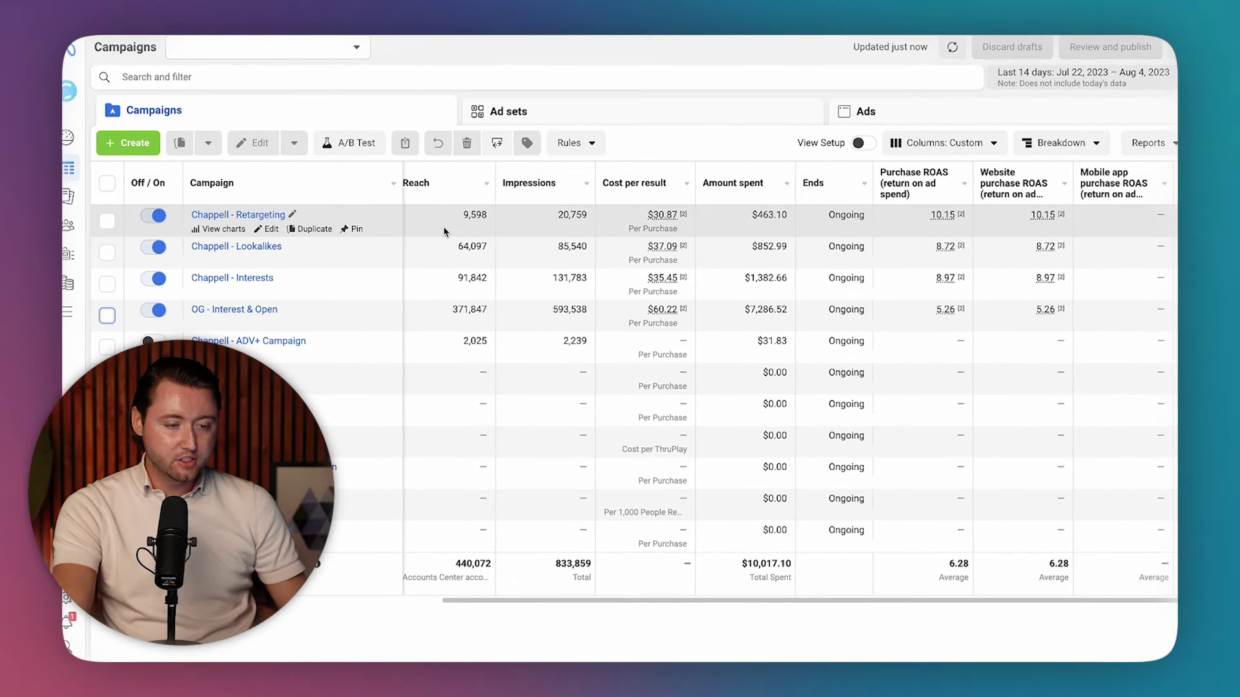
# Step: List Chappell - Retargeting's three ad sets, tick Middle Funnell and IG/FB Engagers, and show Purchase ROAS
pyautogui.click(443, 231)
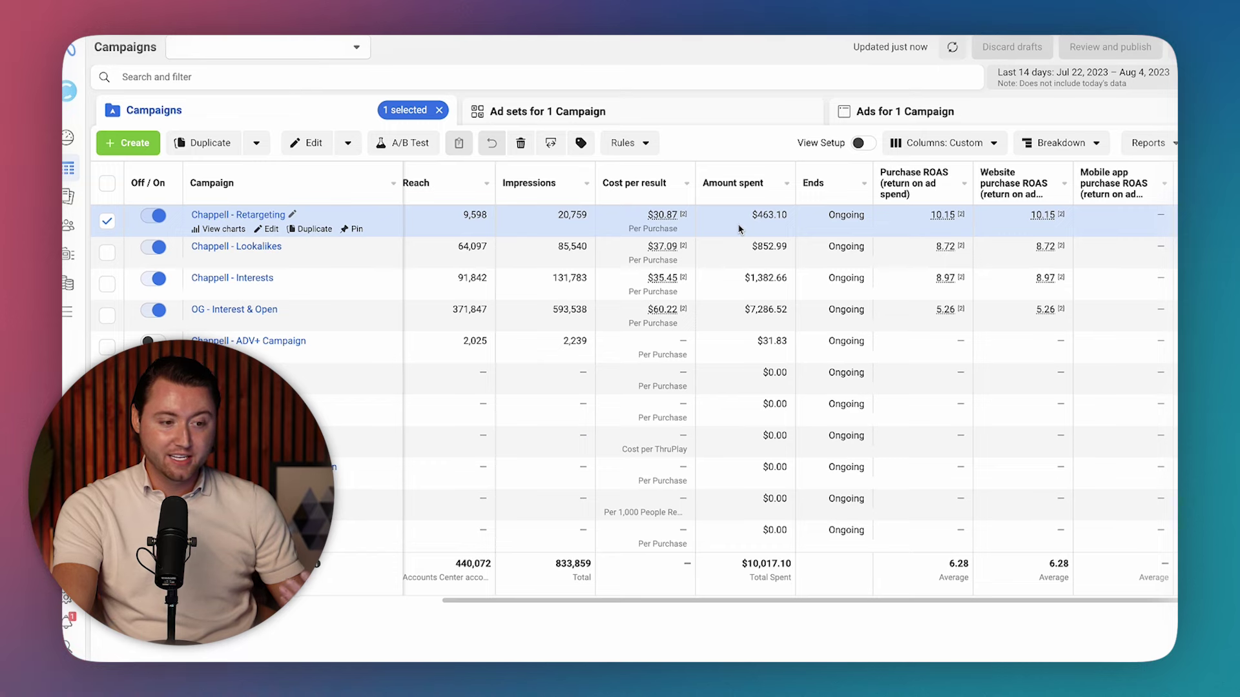
pyautogui.click(541, 113)
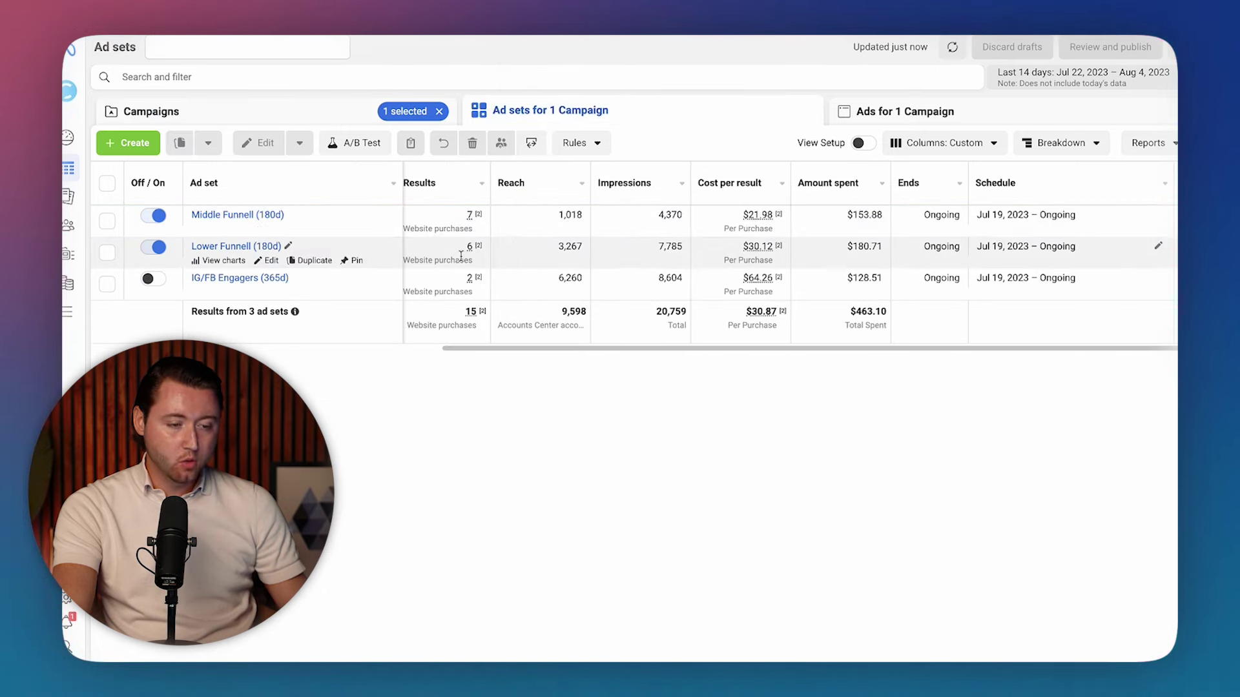
pyautogui.moveTo(461, 257)
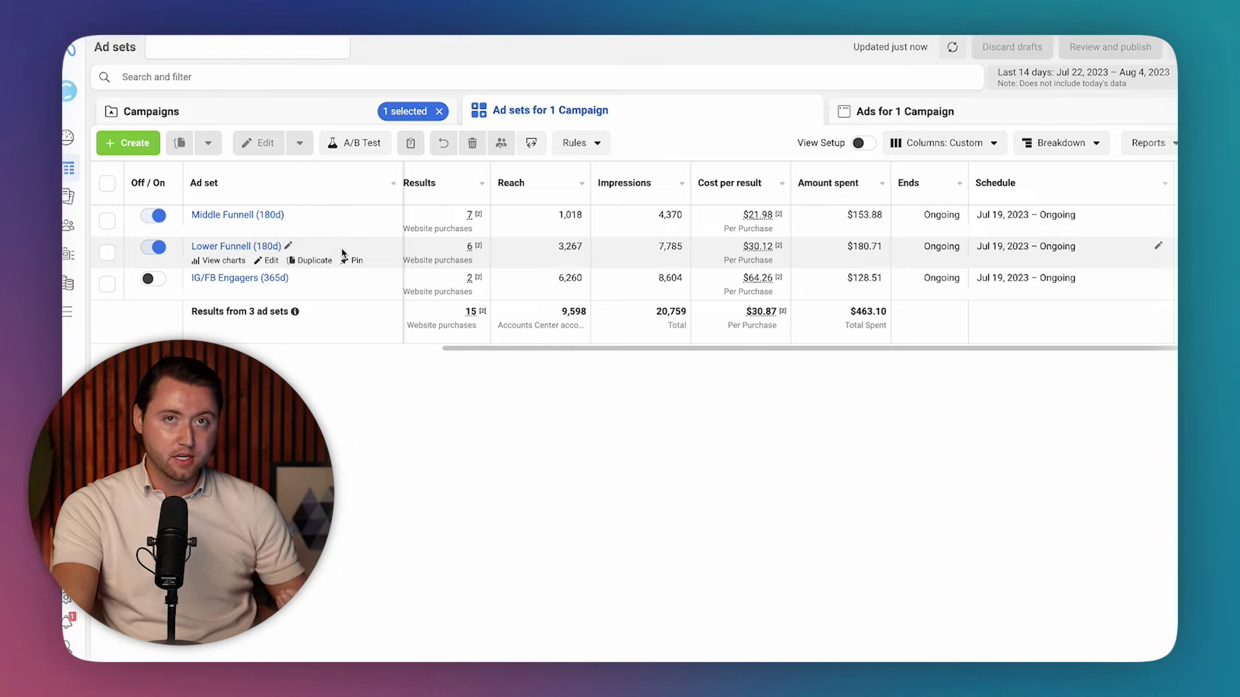
pyautogui.click(446, 225)
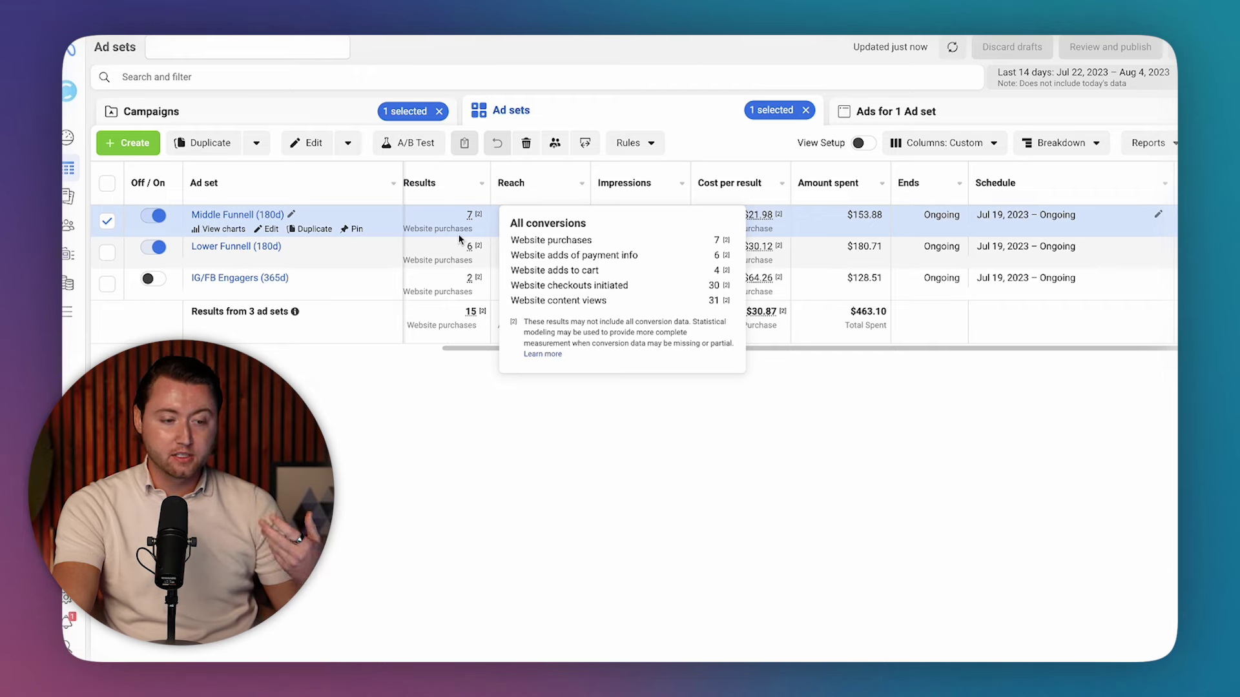
pyautogui.click(455, 284)
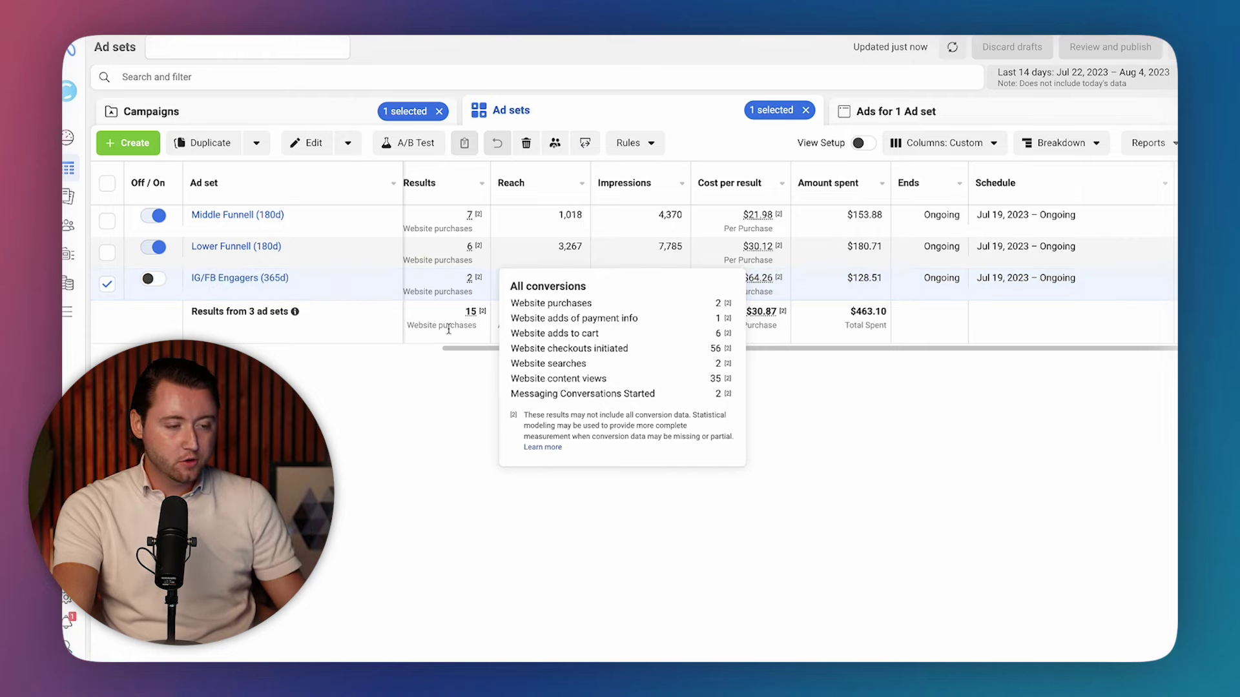
pyautogui.hscroll(2, 443, 343)
pyautogui.hscroll(5, 439, 347)
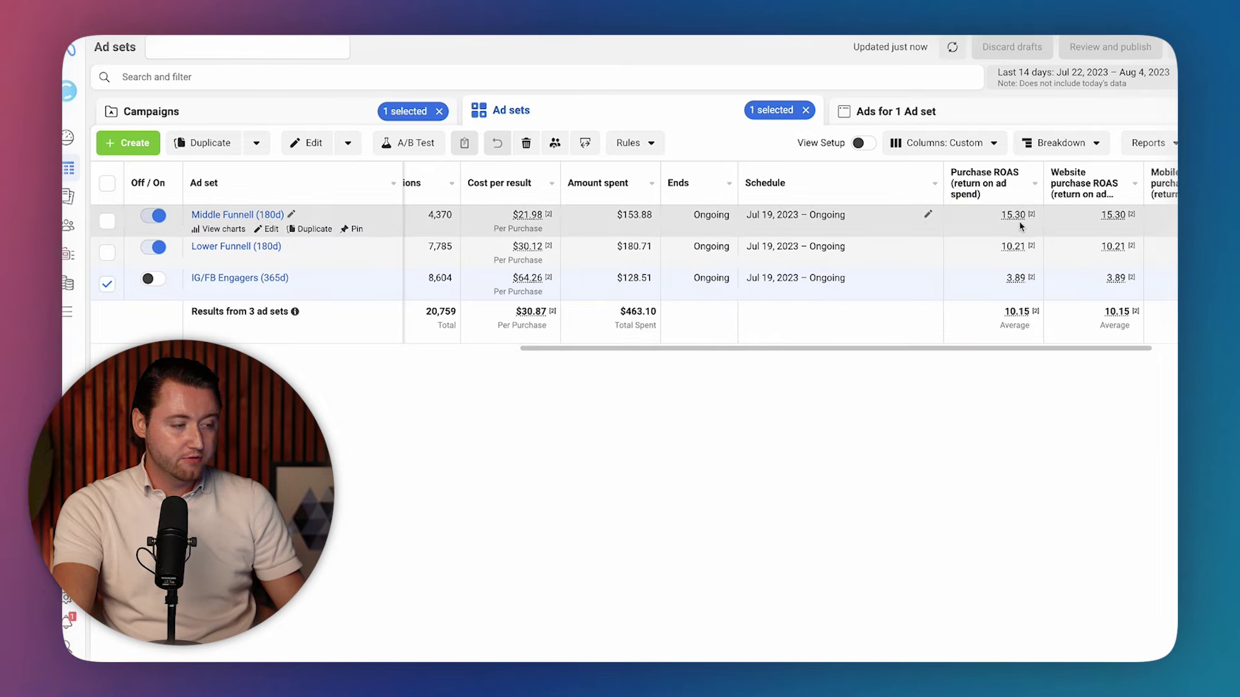
# Step: Review the Lookalikes campaign's five ad sets: $852.99 spent at $37.09 per purchase
pyautogui.moveTo(994, 220)
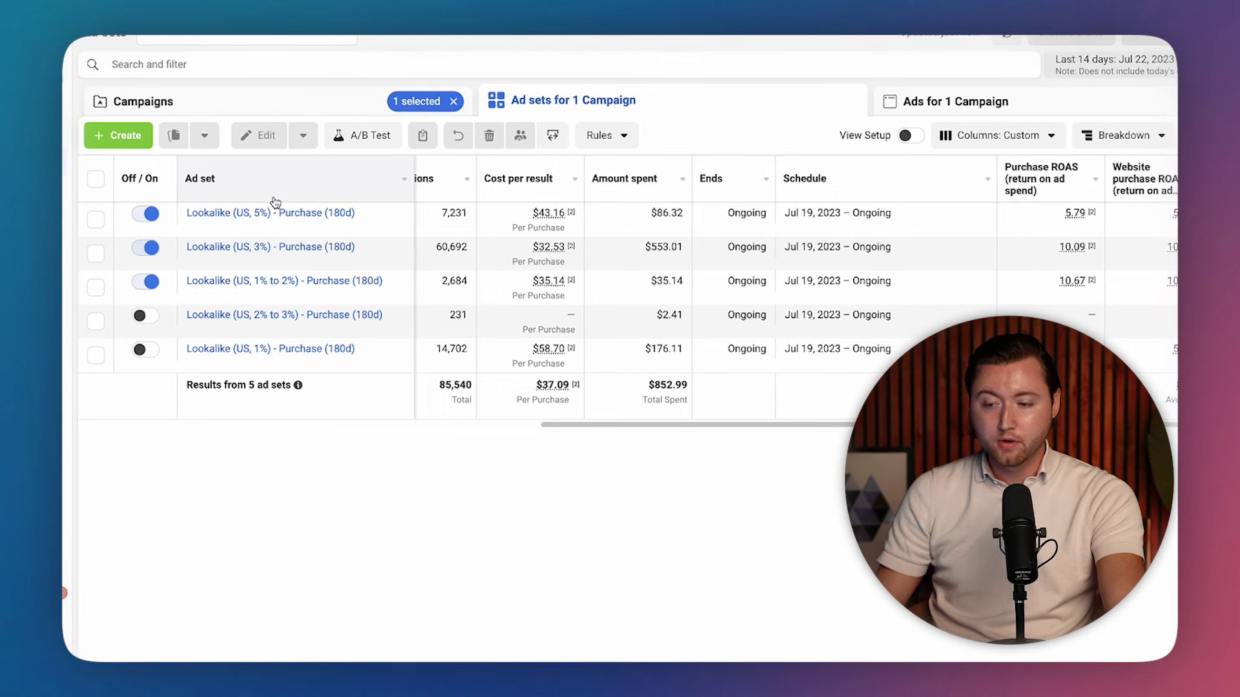
pyautogui.moveTo(274, 220)
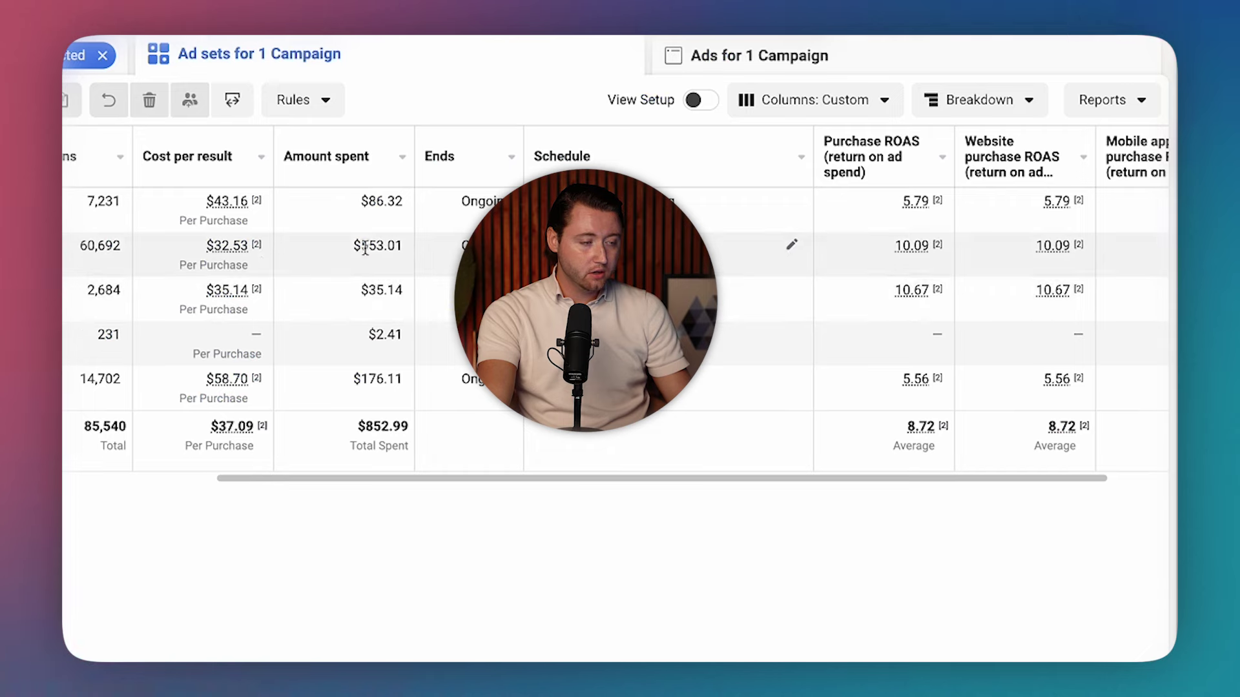
pyautogui.moveTo(913, 297)
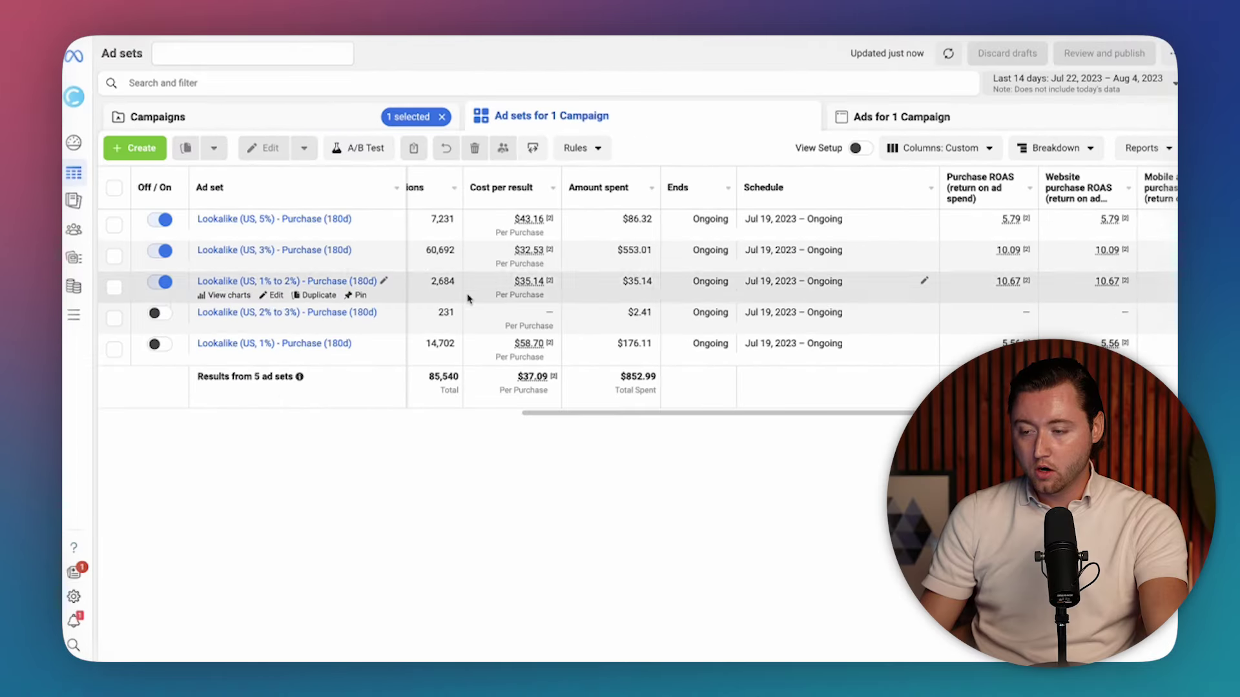
pyautogui.hscroll(-10, 459, 249)
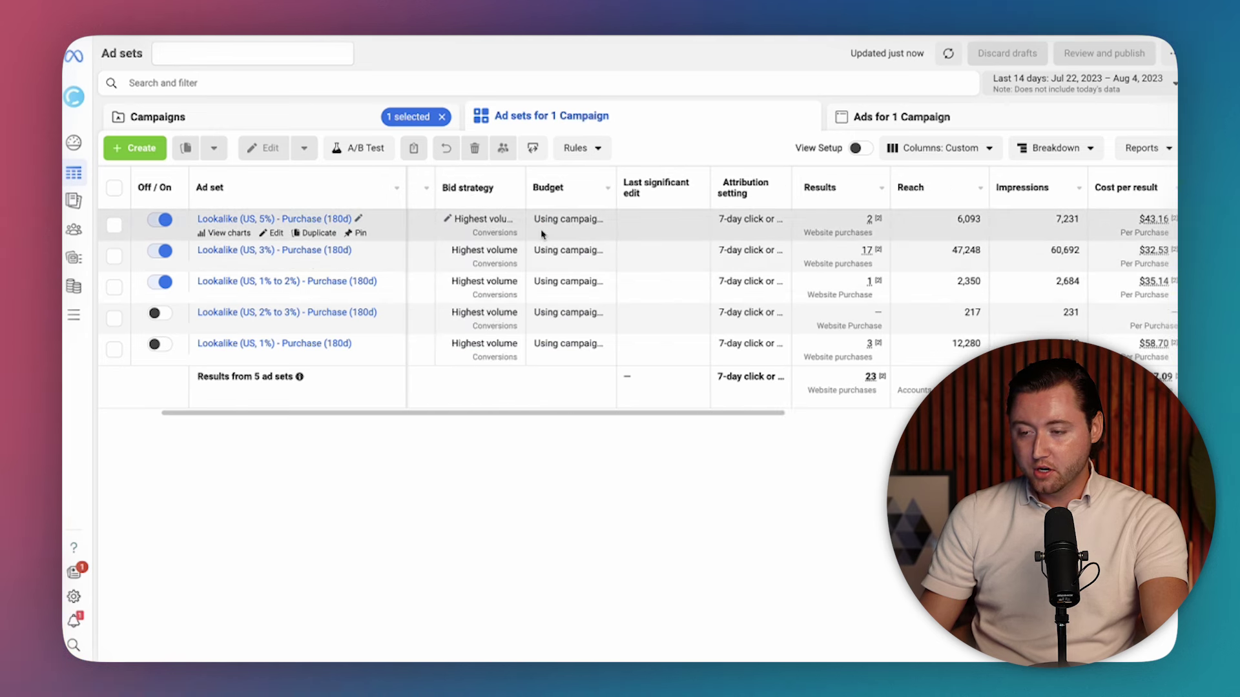
pyautogui.click(373, 117)
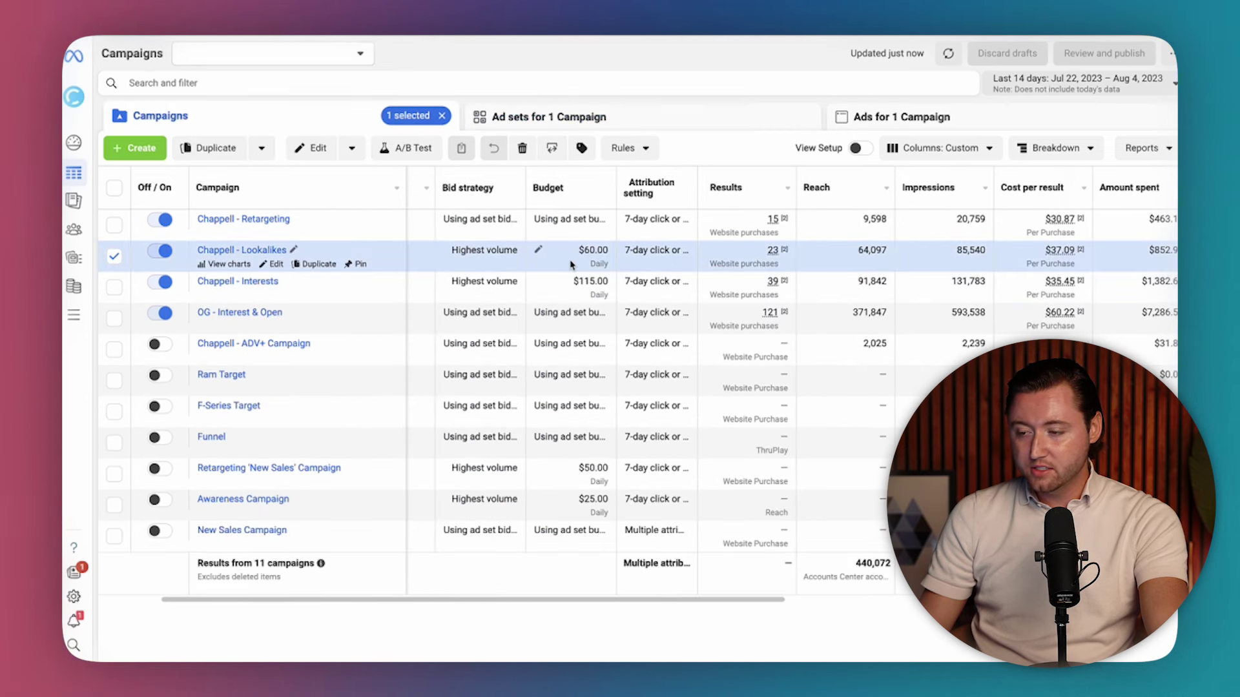
pyautogui.click(554, 107)
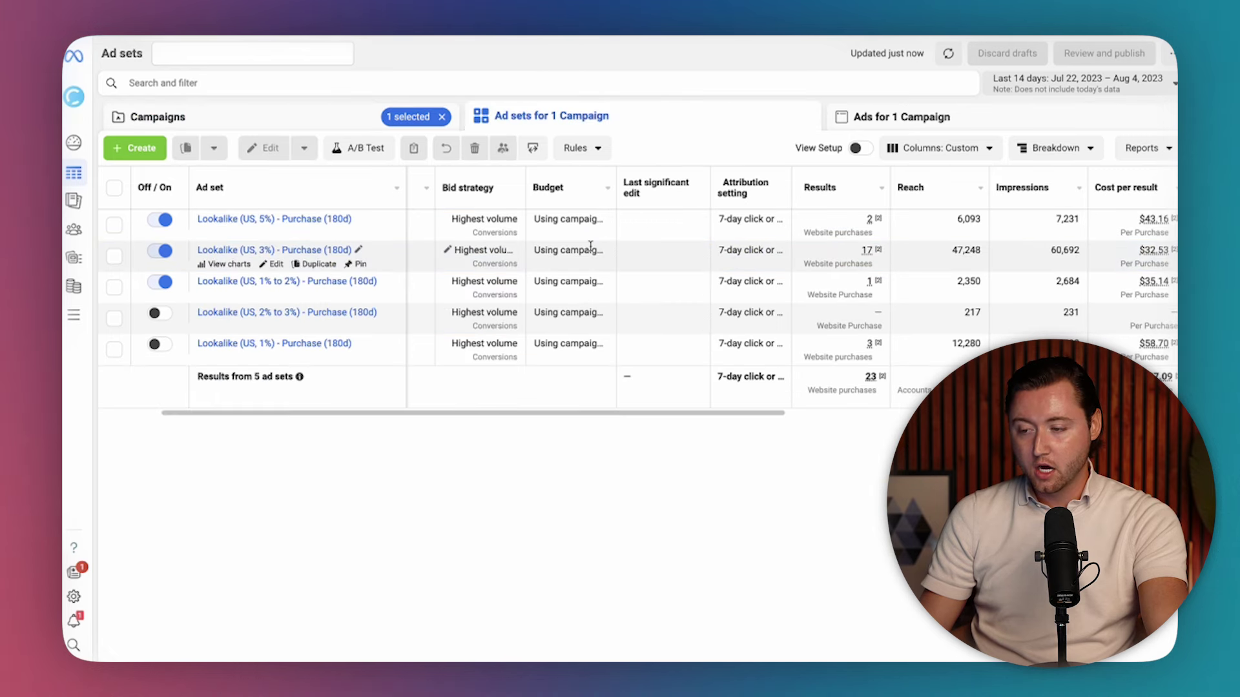
pyautogui.click(418, 119)
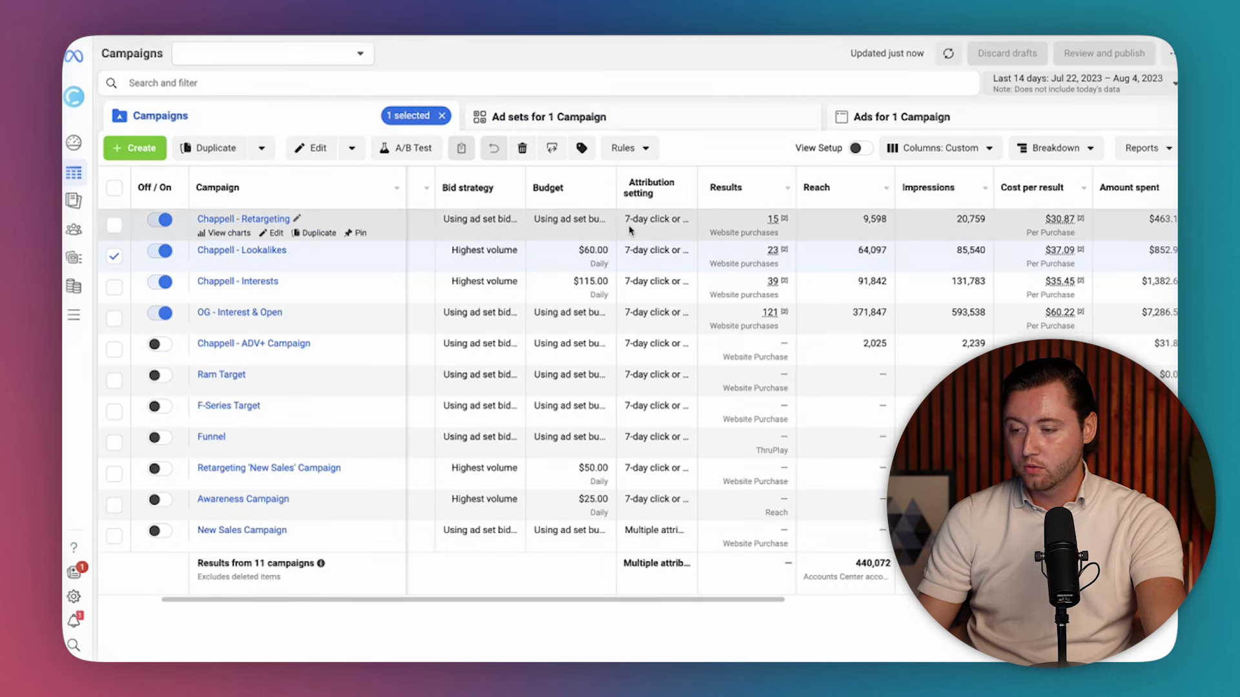
pyautogui.click(723, 129)
pyautogui.hscroll(10, 873, 320)
pyautogui.hscroll(5, 874, 320)
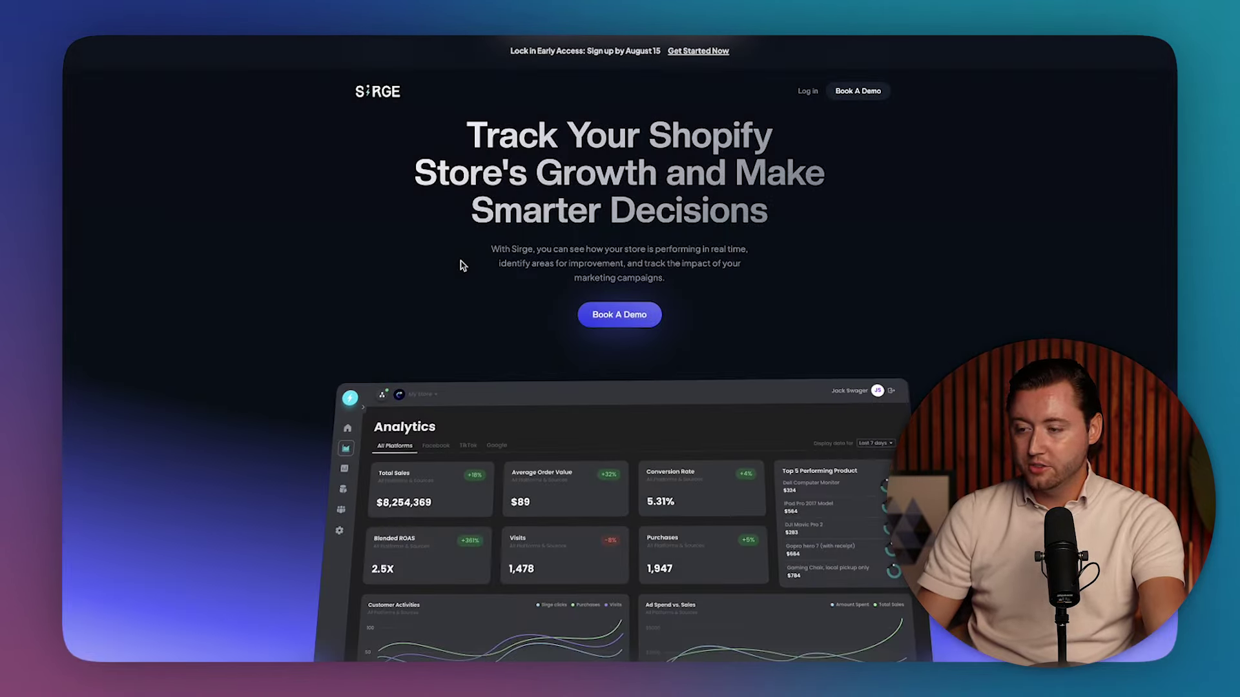
pyautogui.scroll(-1, 433, 296)
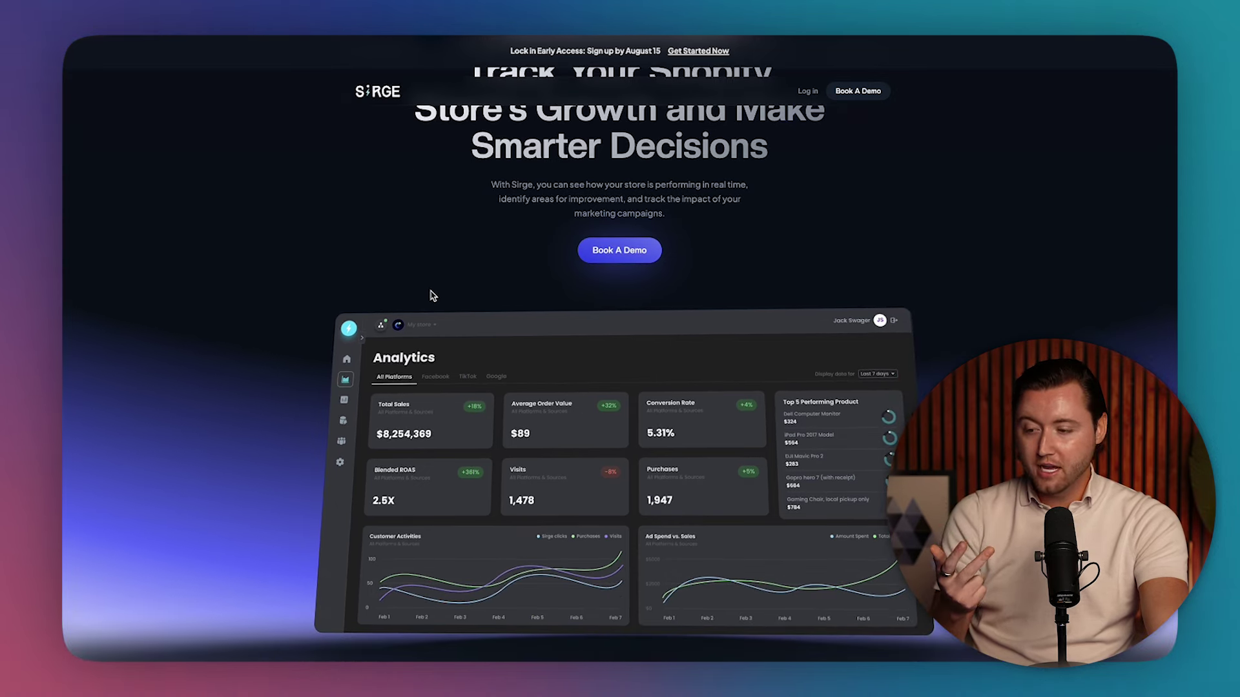
pyautogui.scroll(-2, 432, 296)
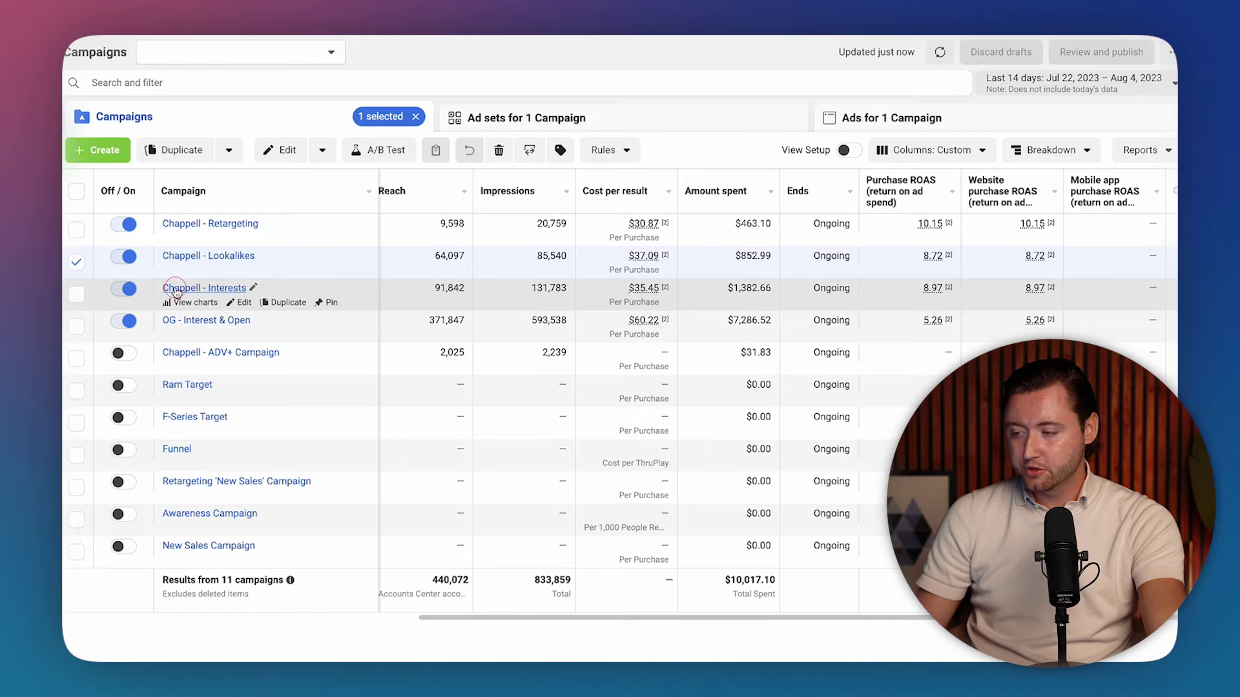
# Step: Review the Chappell - Interests campaign's four ad sets, then return to all 11 campaigns
pyautogui.click(176, 288)
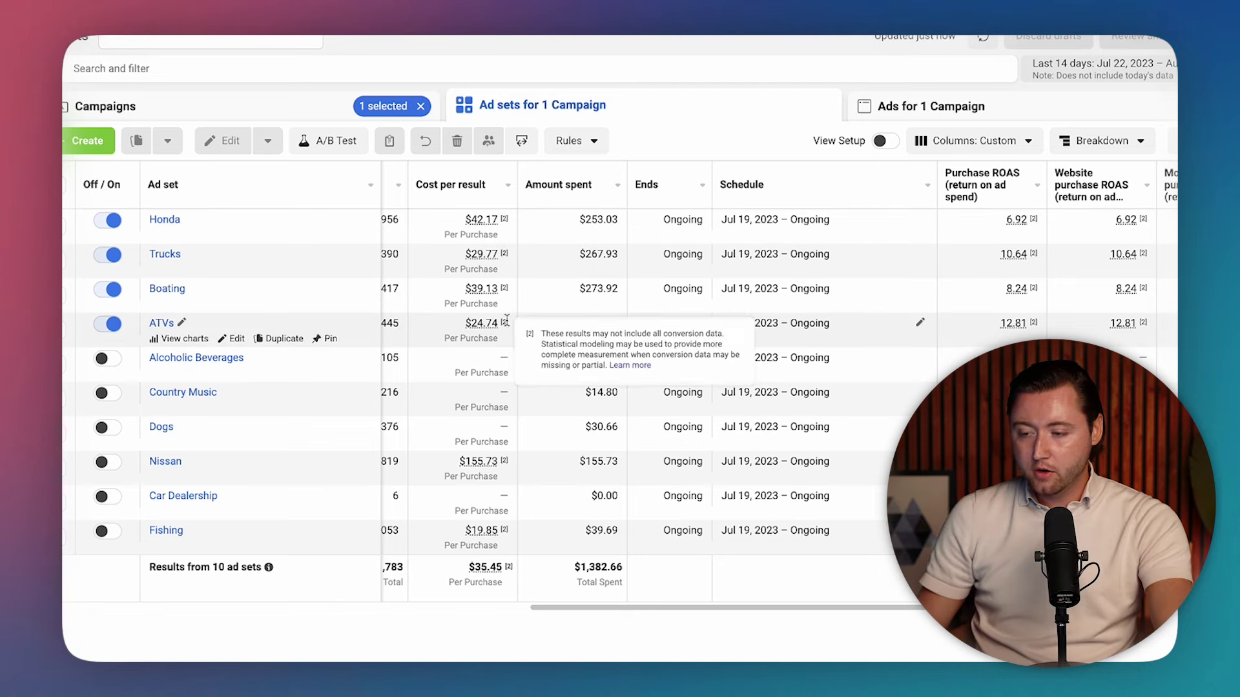
pyautogui.moveTo(462, 229)
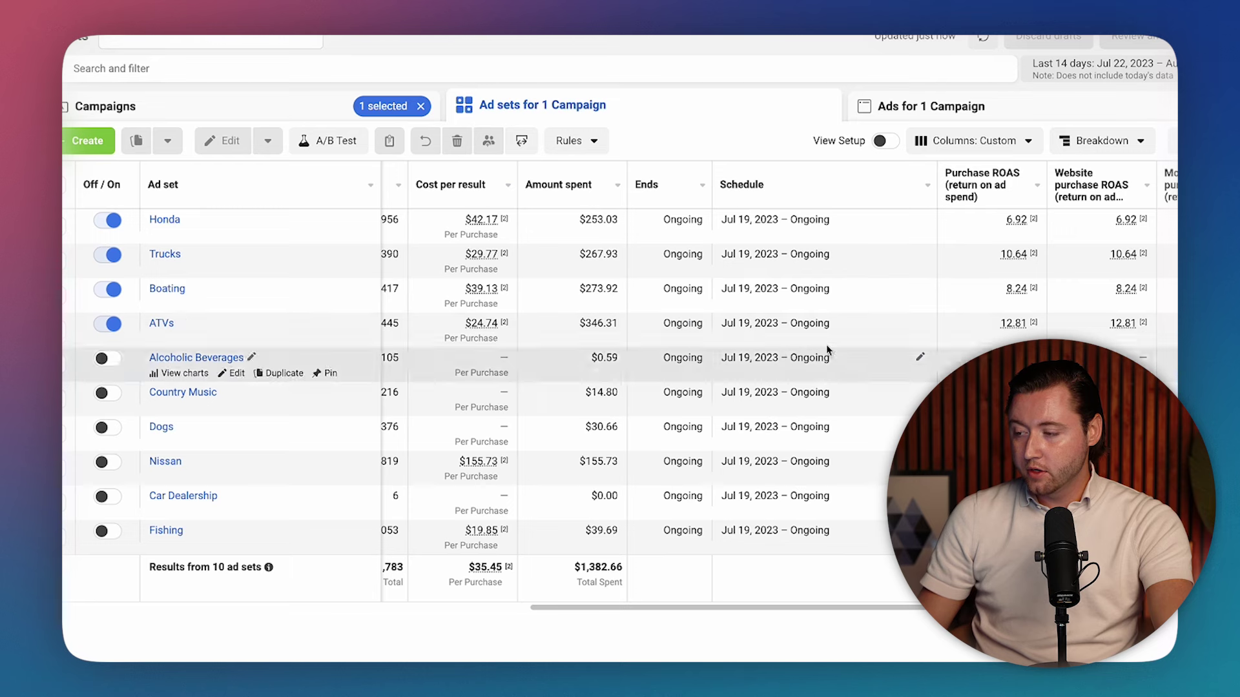
pyautogui.moveTo(1028, 223)
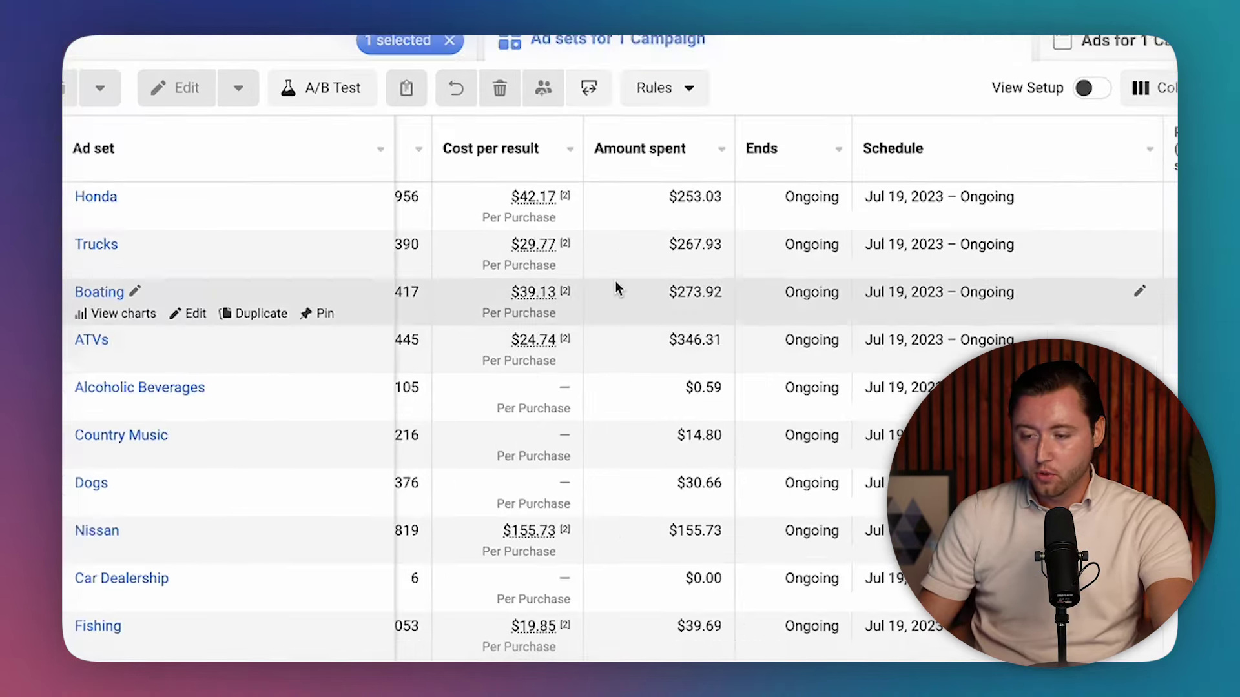
pyautogui.moveTo(487, 232)
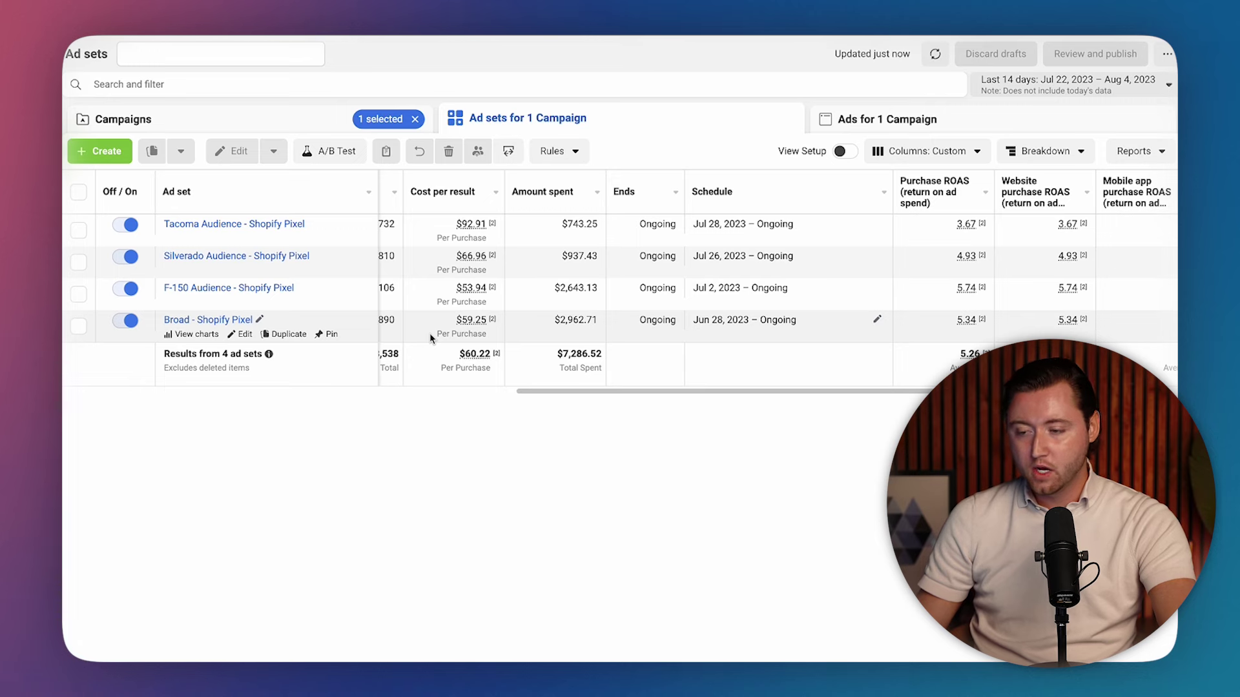
pyautogui.click(306, 121)
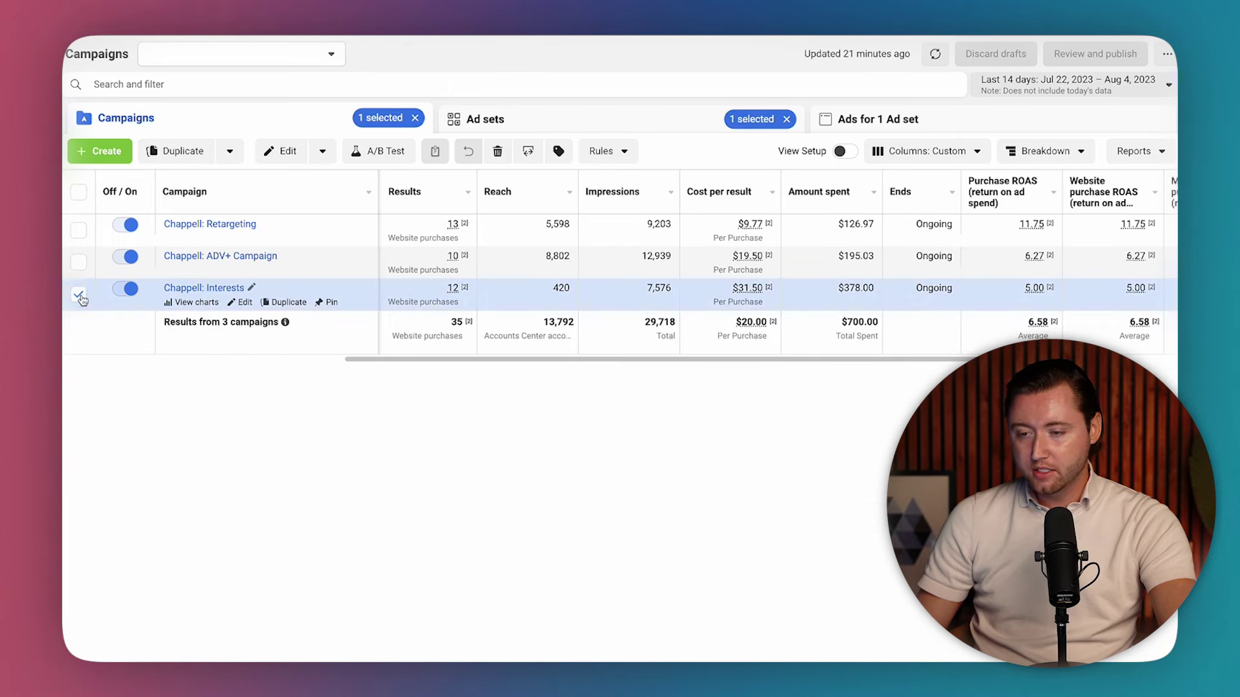
# Step: Deselect Chappell: Interests and open Chappell: Retargeting's three ad sets ($126.97 spent, 13 purchases)
pyautogui.click(78, 294)
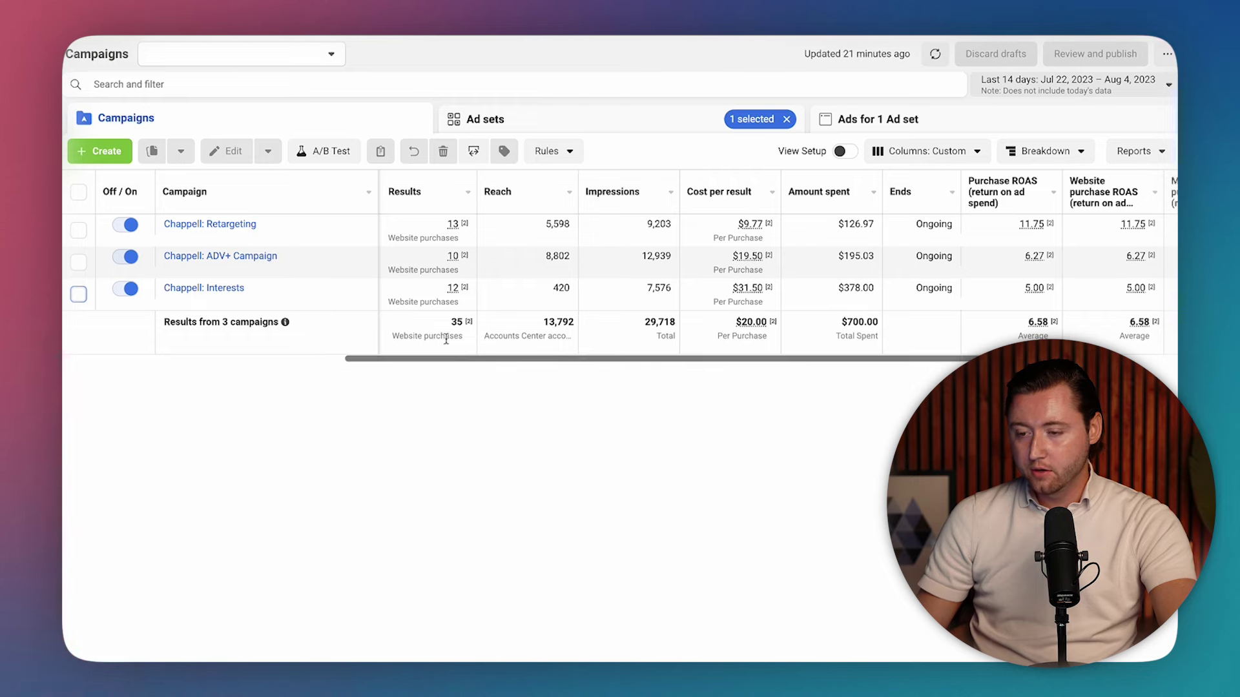
pyautogui.moveTo(261, 236)
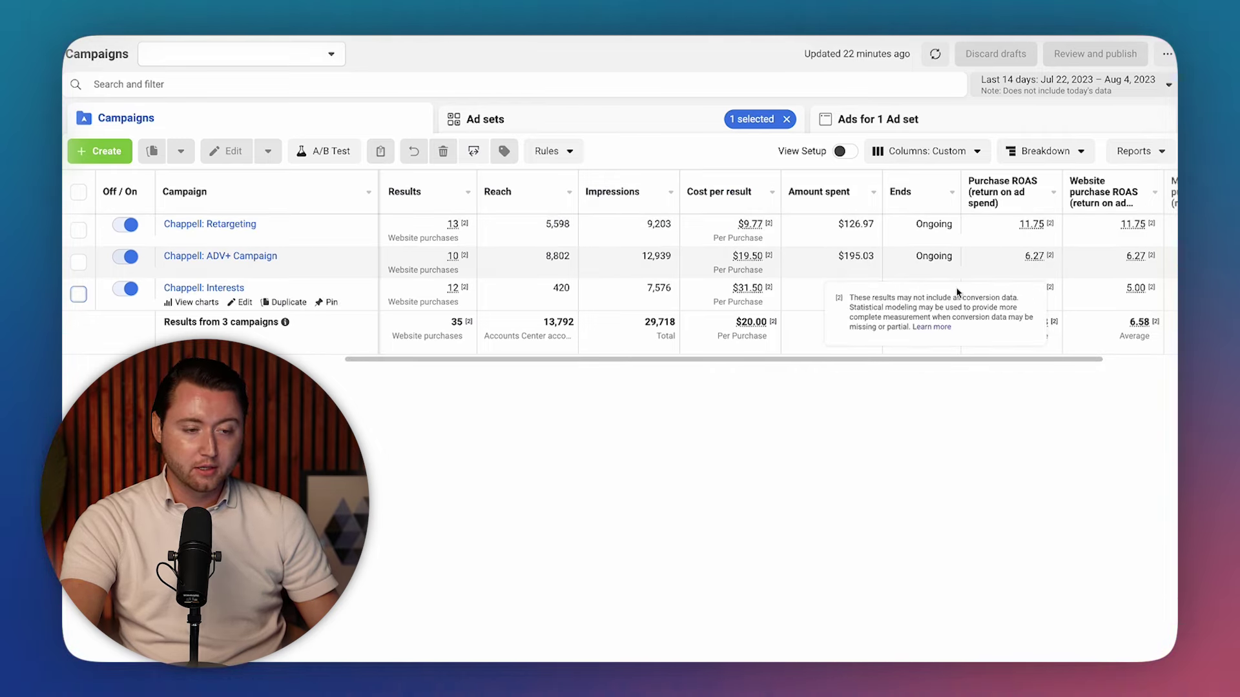
pyautogui.click(573, 117)
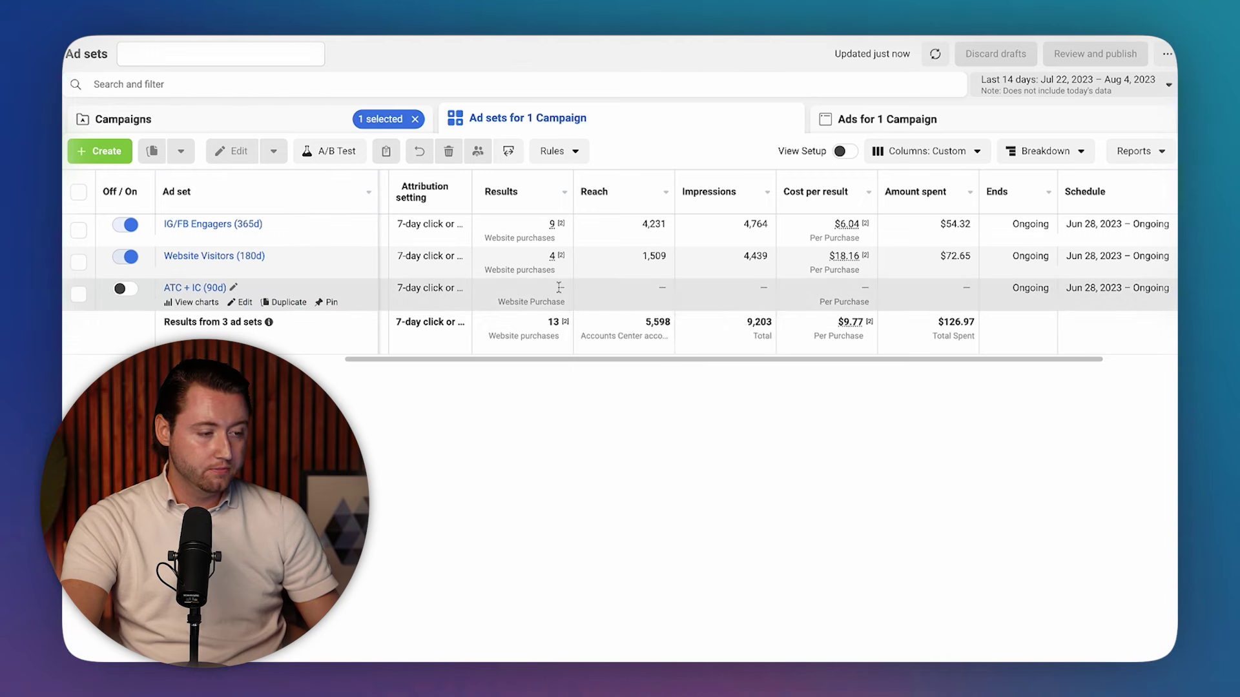
# Step: Select IG/FB Engagers (365d) and review its conversions, spend, daily budgets and schedule
pyautogui.click(510, 232)
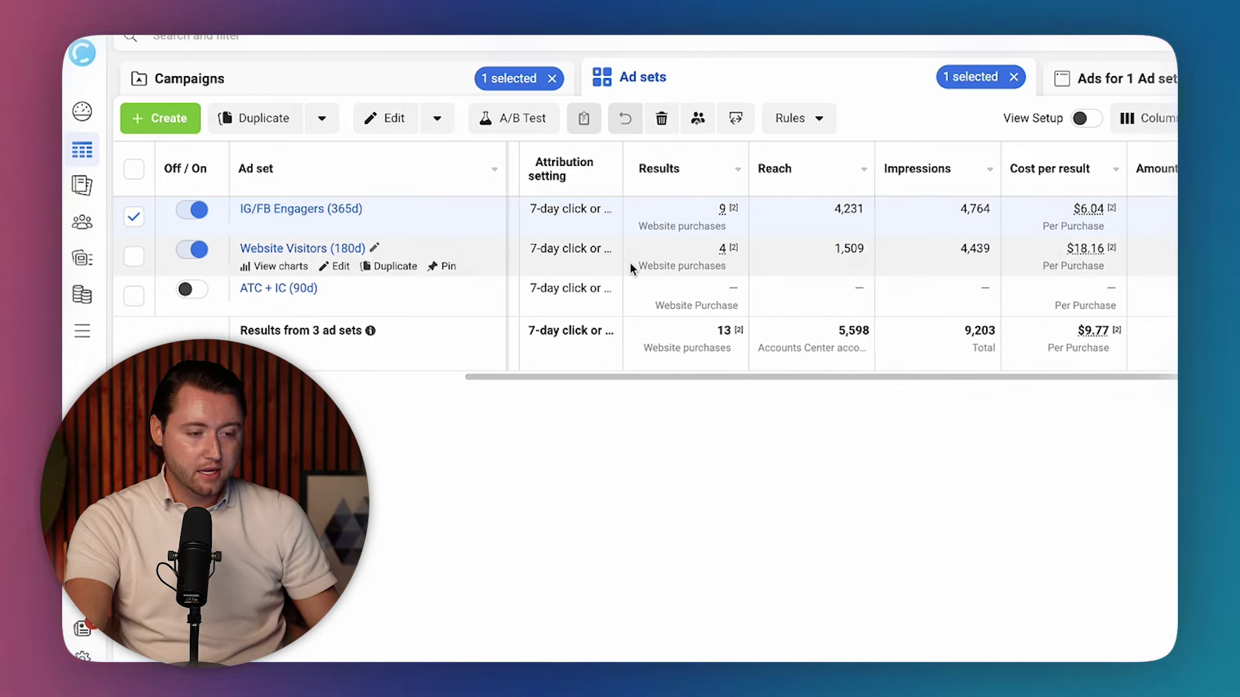
pyautogui.moveTo(631, 264)
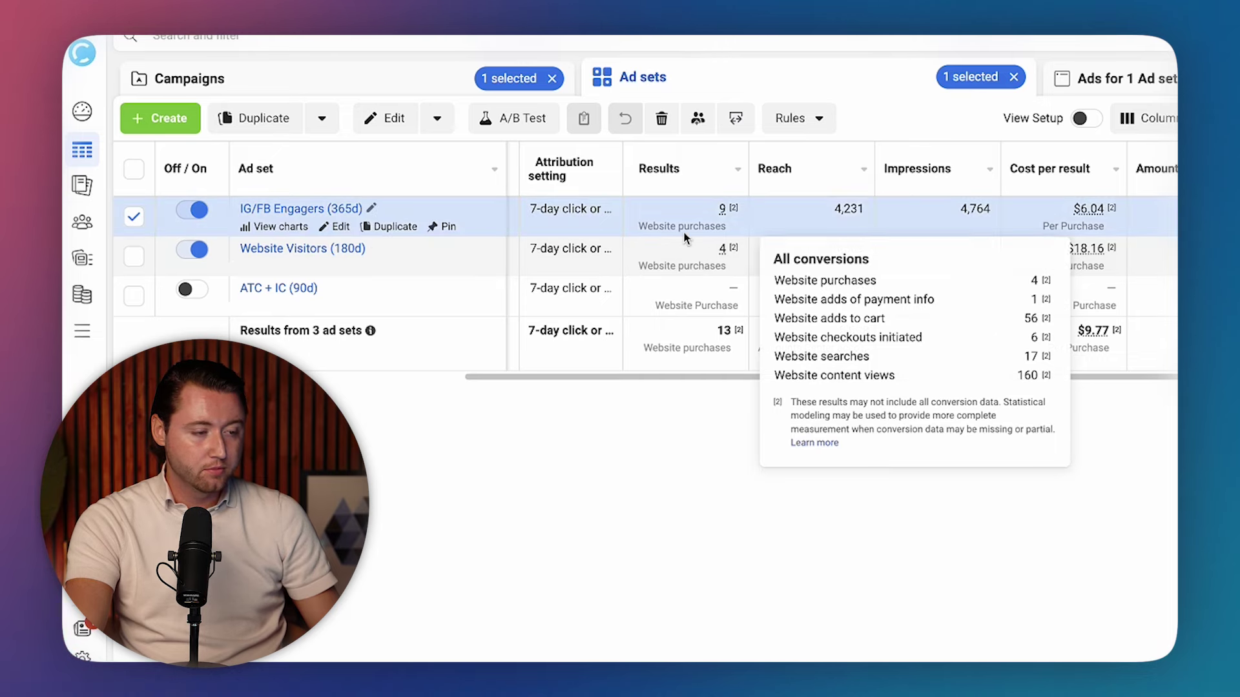
pyautogui.hscroll(3, 874, 213)
pyautogui.hscroll(2, 840, 259)
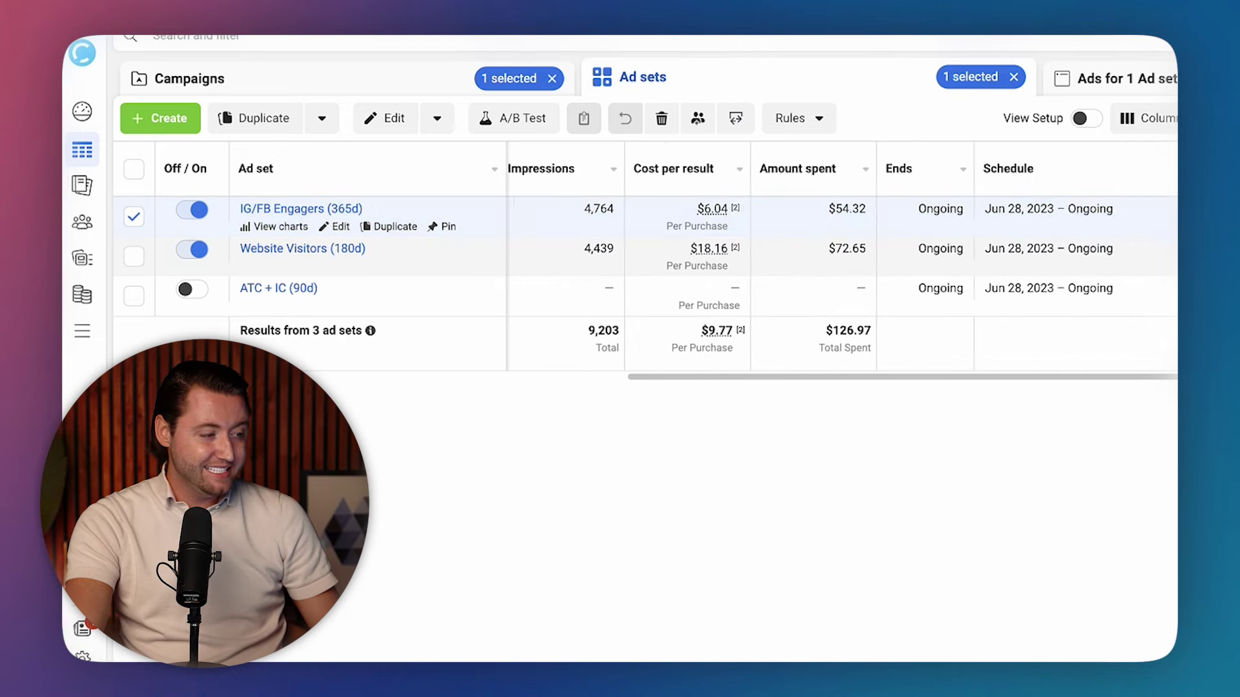
pyautogui.hscroll(-4, 711, 226)
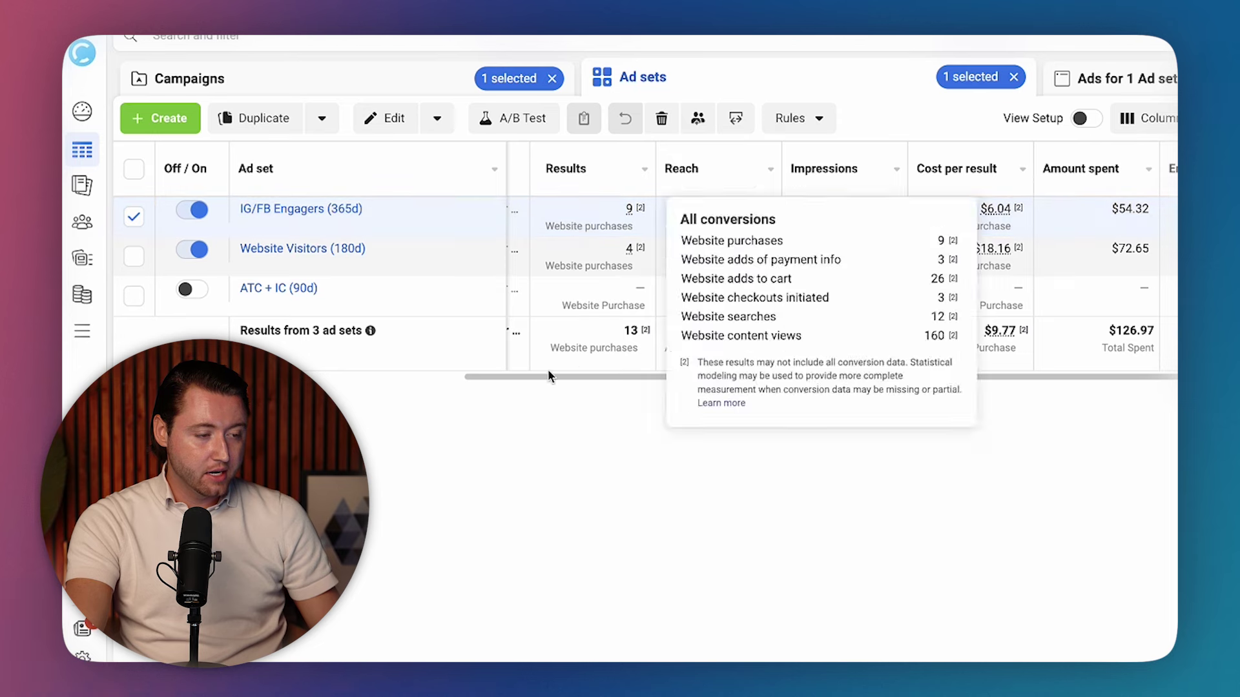
pyautogui.hscroll(1, 774, 268)
pyautogui.hscroll(3, 948, 274)
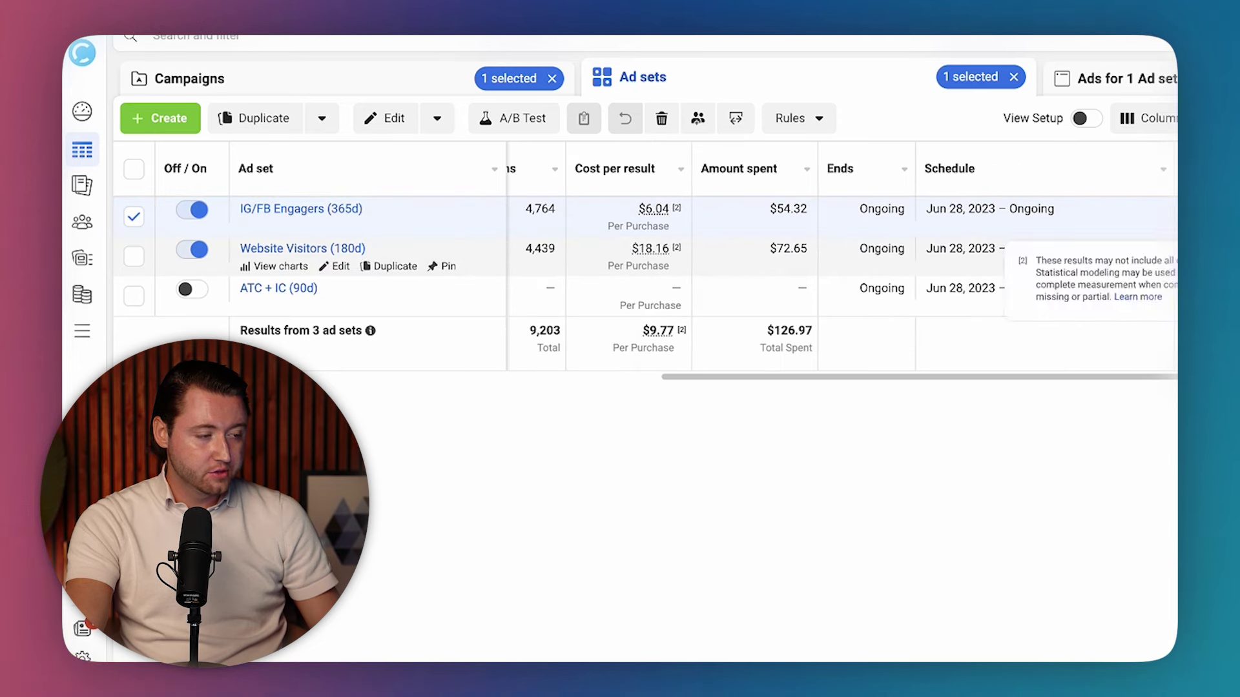
pyautogui.hscroll(-6, 672, 307)
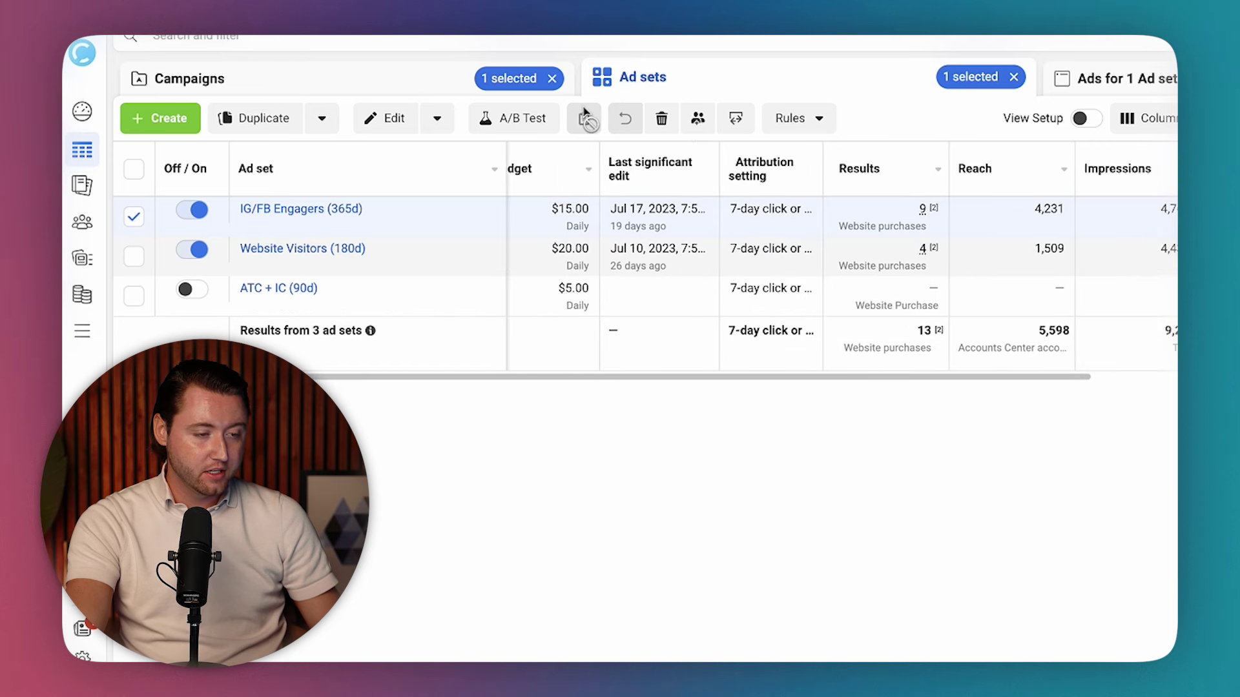
# Step: Look at Chappell: Interests' ad sets, then return to Campaigns with no campaign selected
pyautogui.click(497, 72)
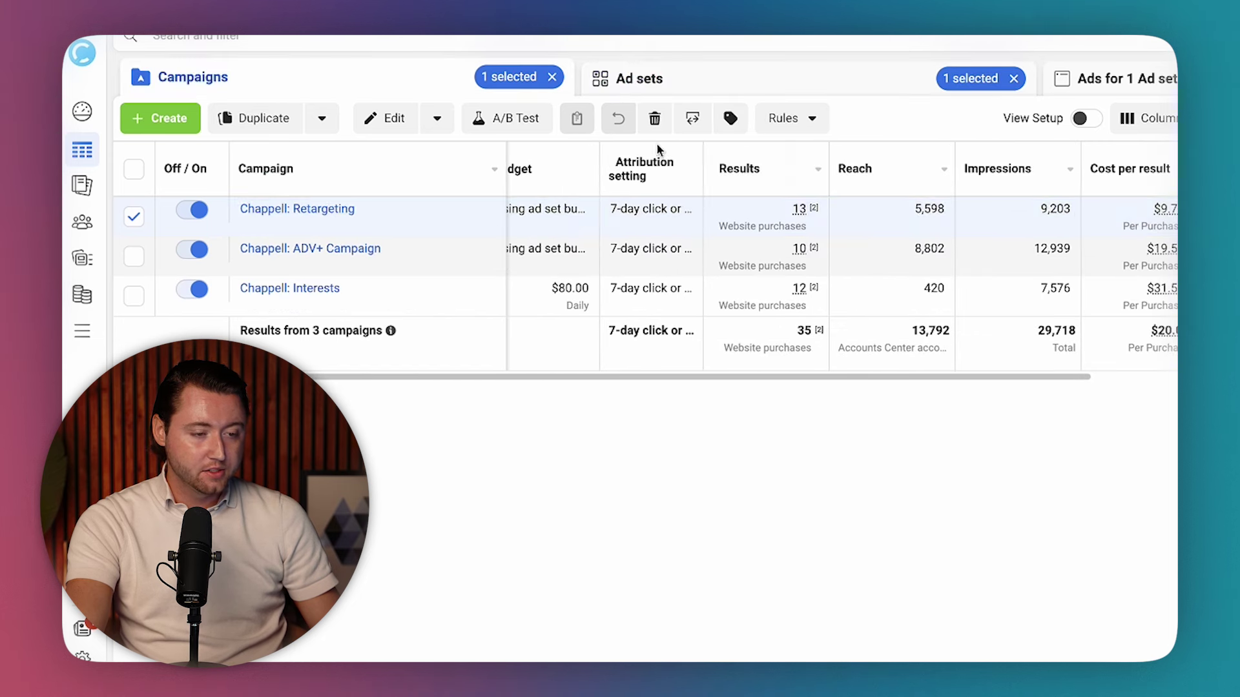
pyautogui.click(702, 273)
pyautogui.click(568, 289)
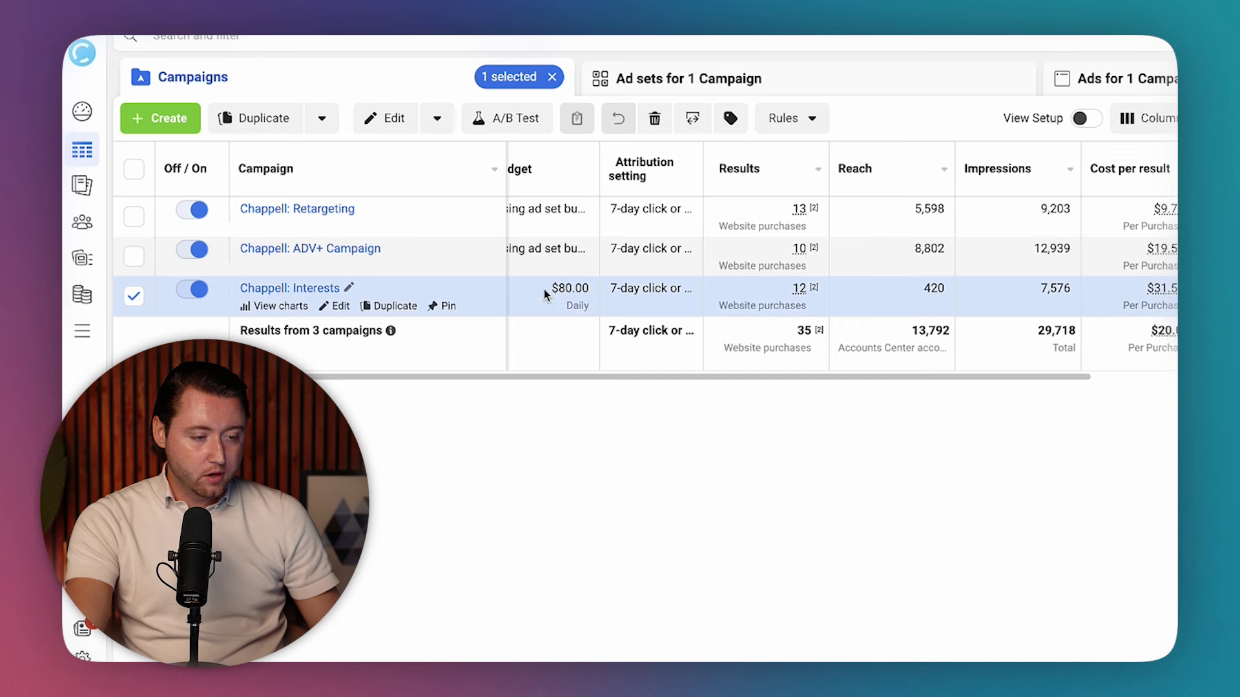
pyautogui.click(700, 78)
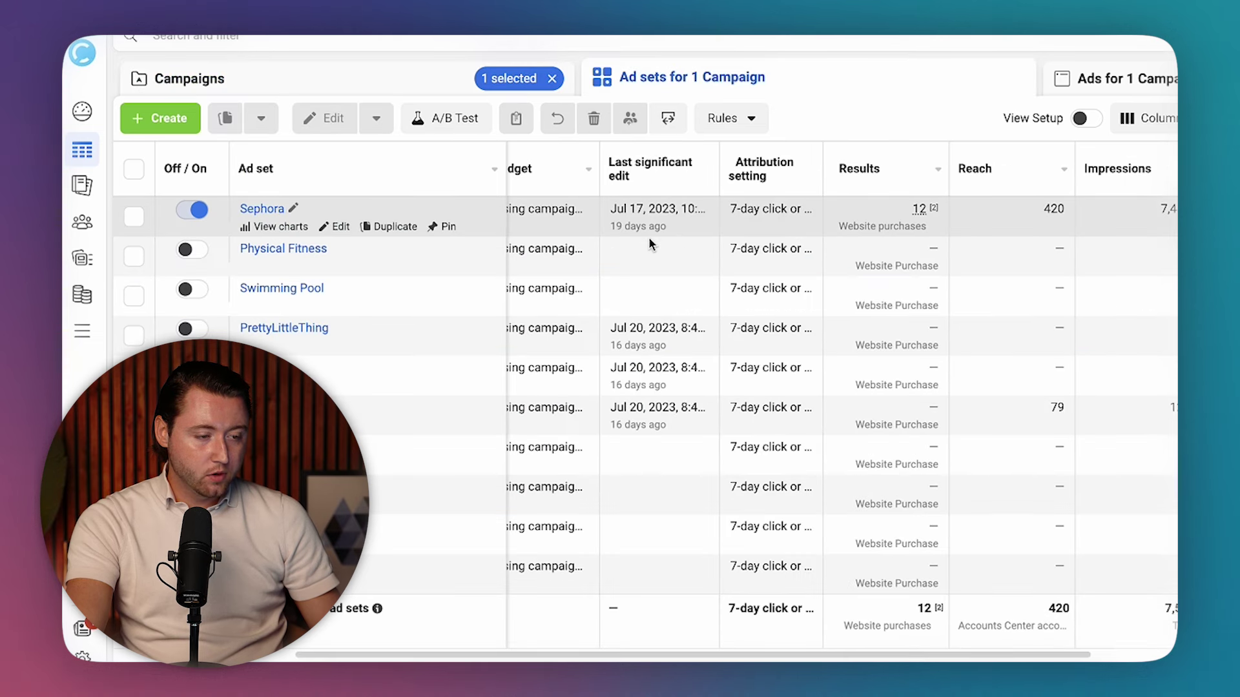
pyautogui.hscroll(3, 842, 294)
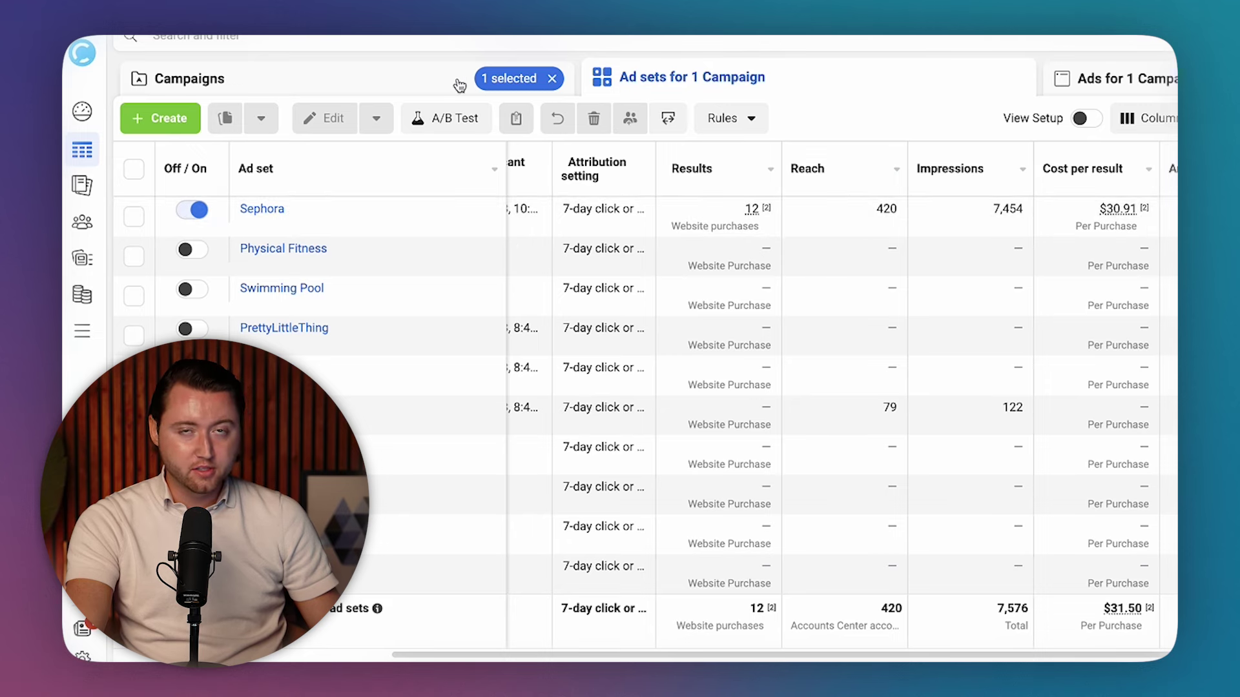
pyautogui.click(456, 78)
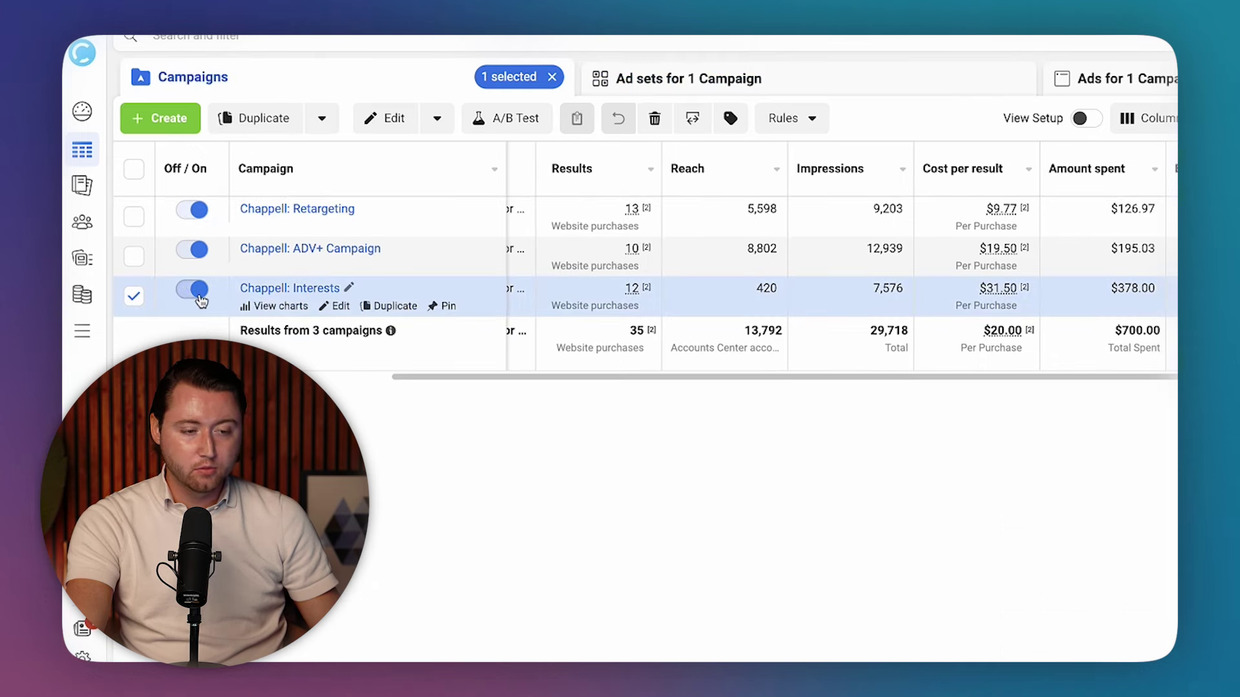
pyautogui.click(134, 295)
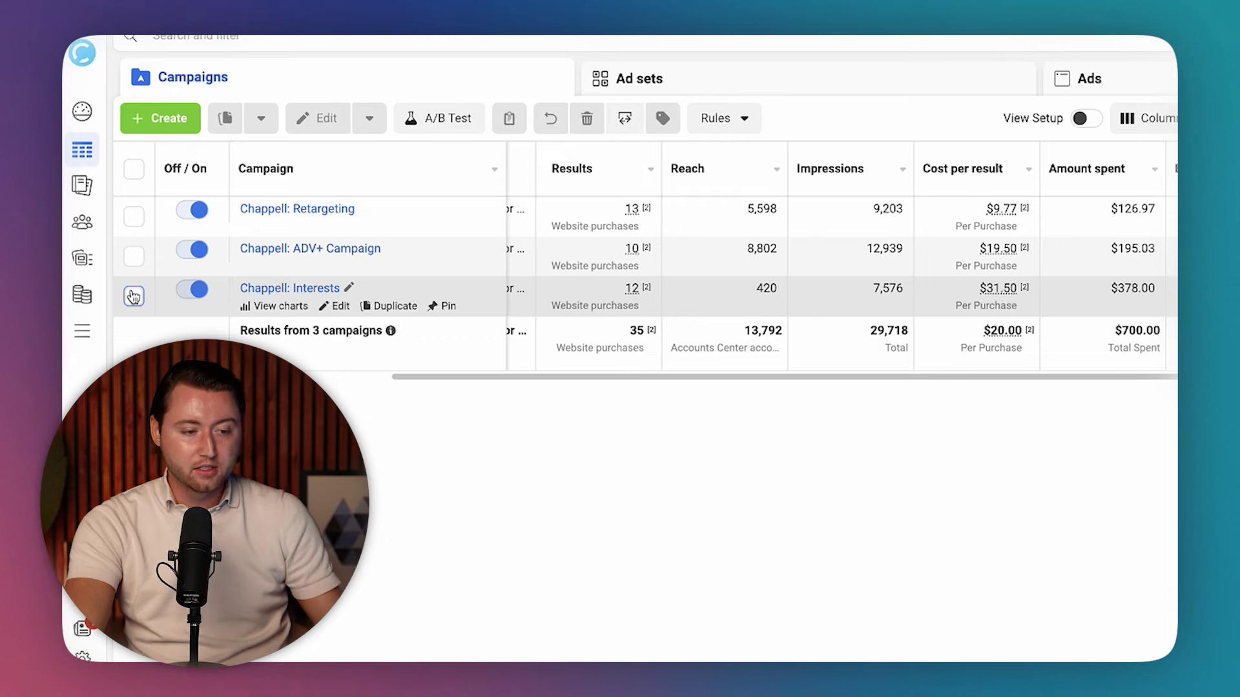
pyautogui.click(134, 257)
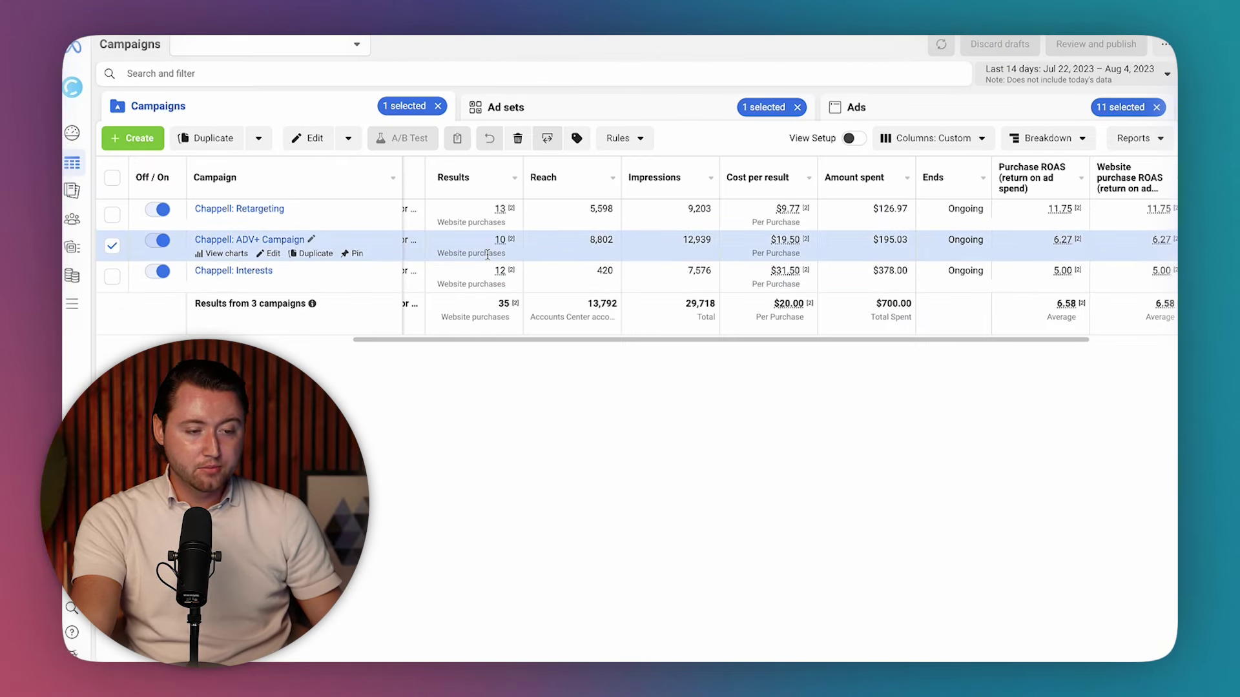
pyautogui.moveTo(485, 256)
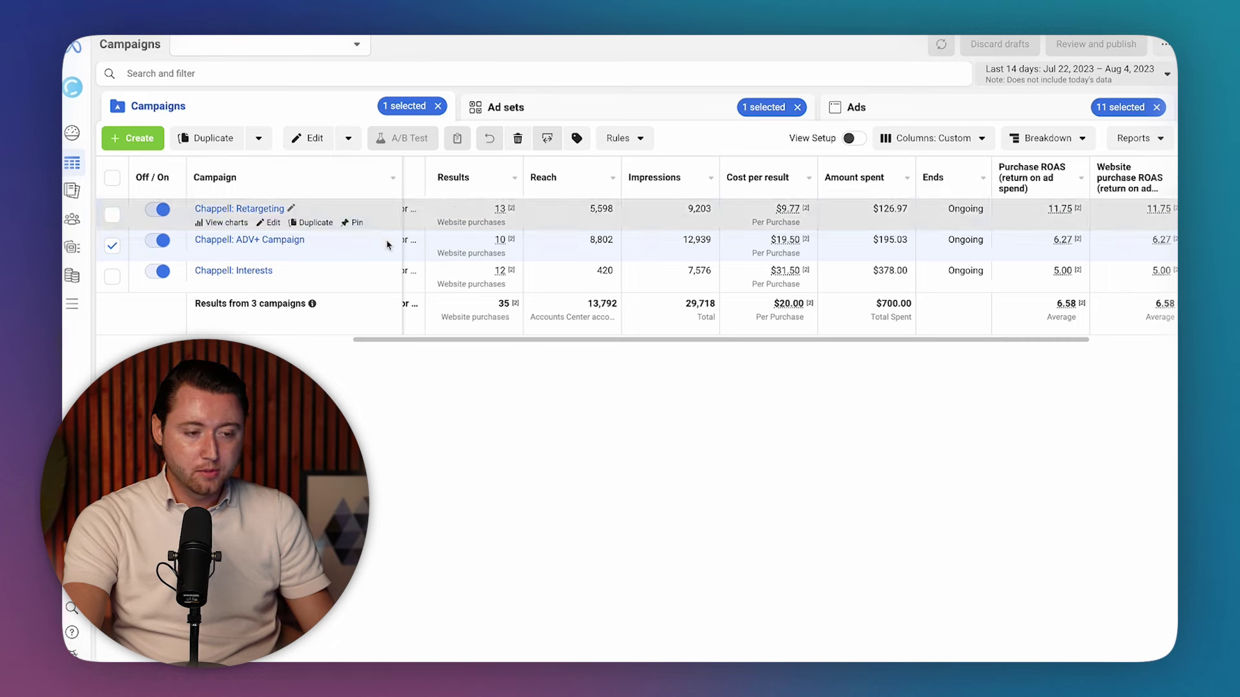
pyautogui.click(112, 245)
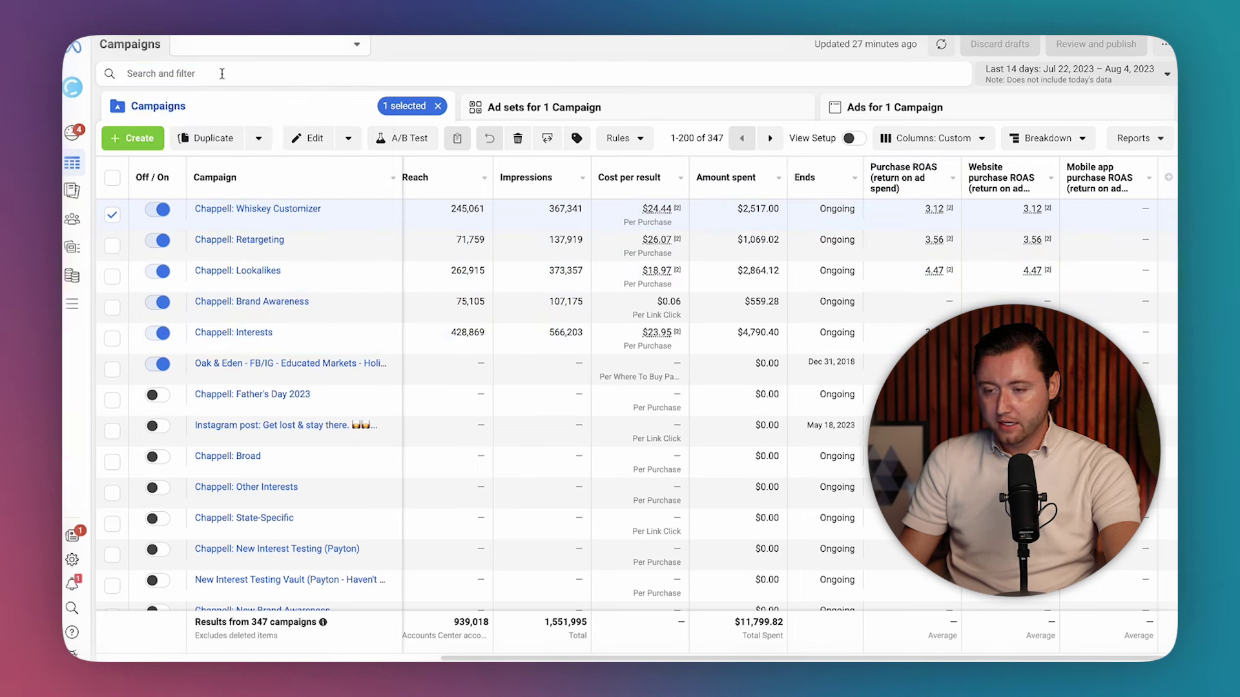
# Step: Filter campaigns to active delivery, check Interests and Retargeting ad sets, then return to Campaigns
pyautogui.click(222, 74)
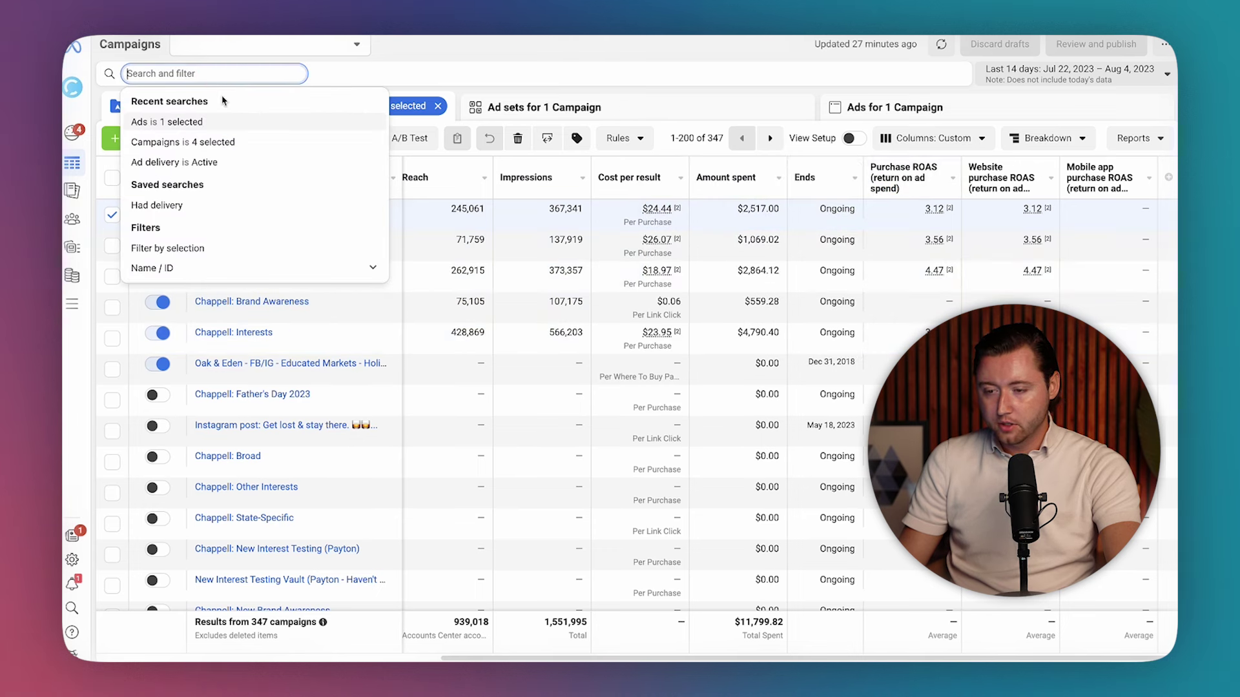
pyautogui.click(241, 170)
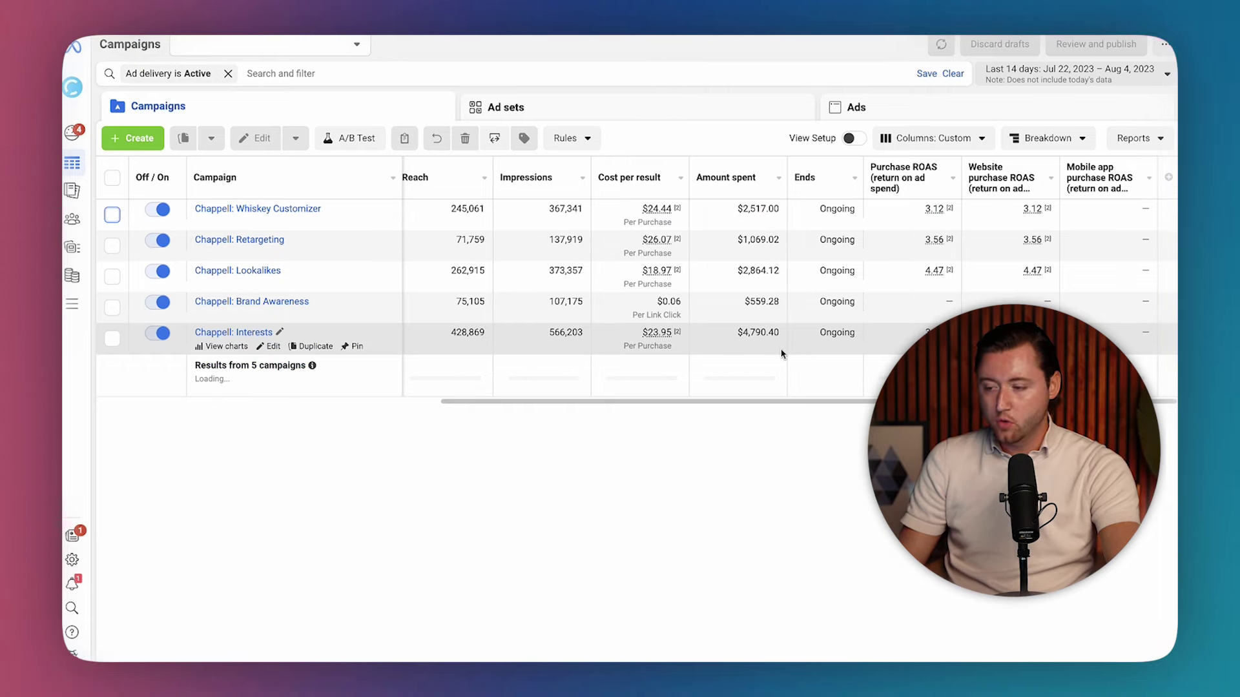
pyautogui.click(223, 333)
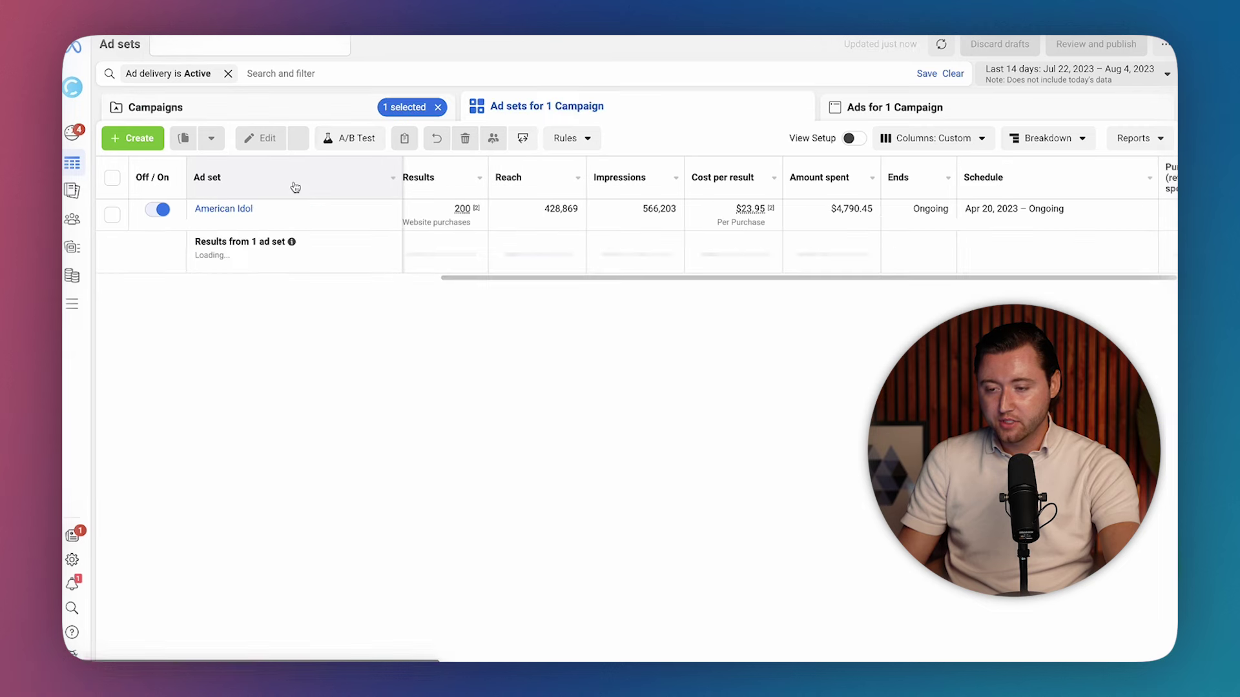
pyautogui.click(299, 114)
pyautogui.click(284, 240)
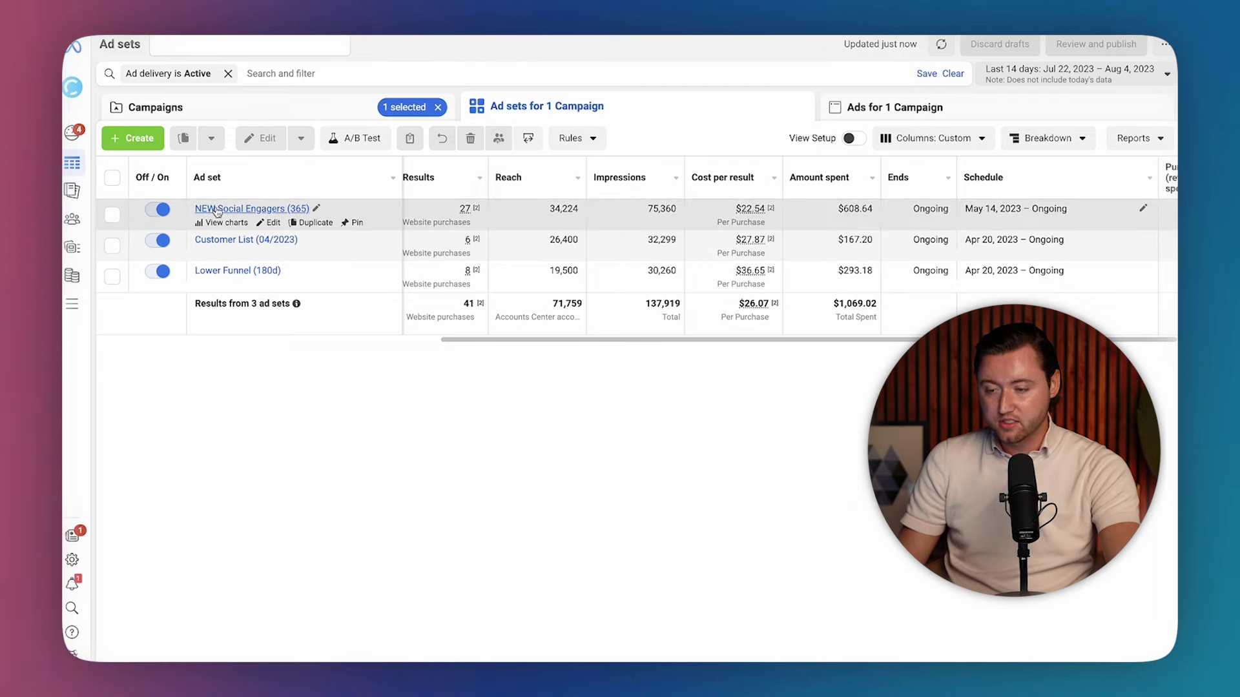
pyautogui.hscroll(5, 893, 309)
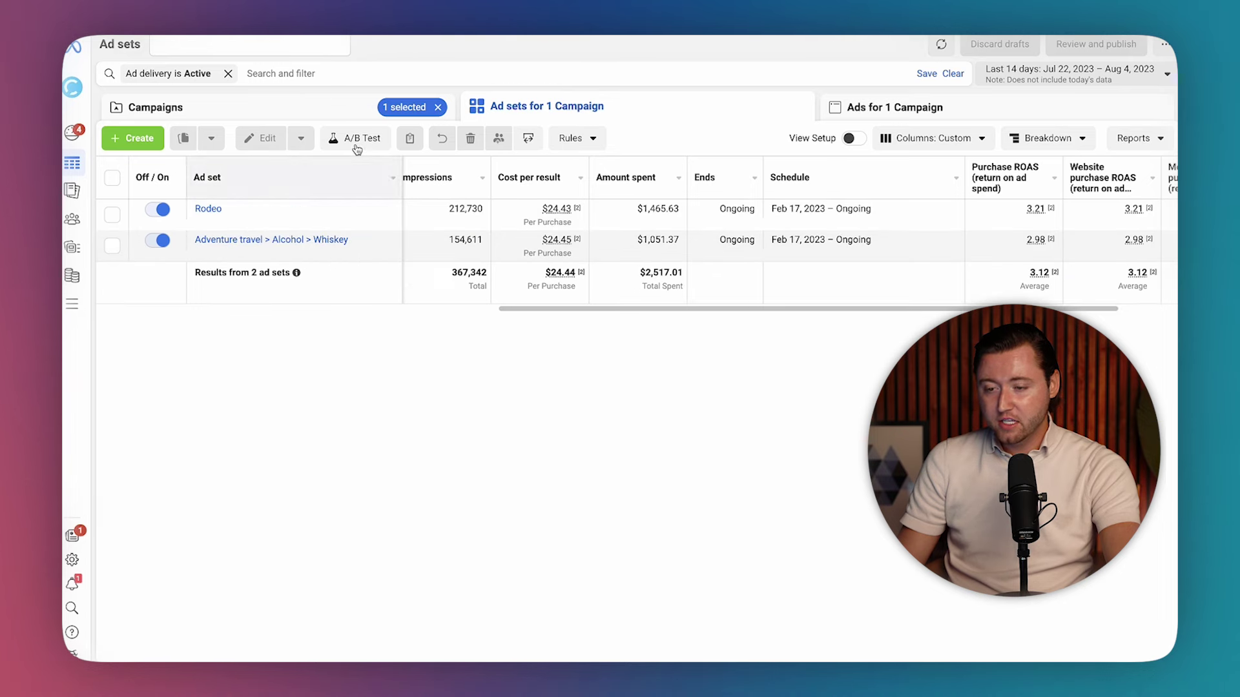
pyautogui.click(344, 105)
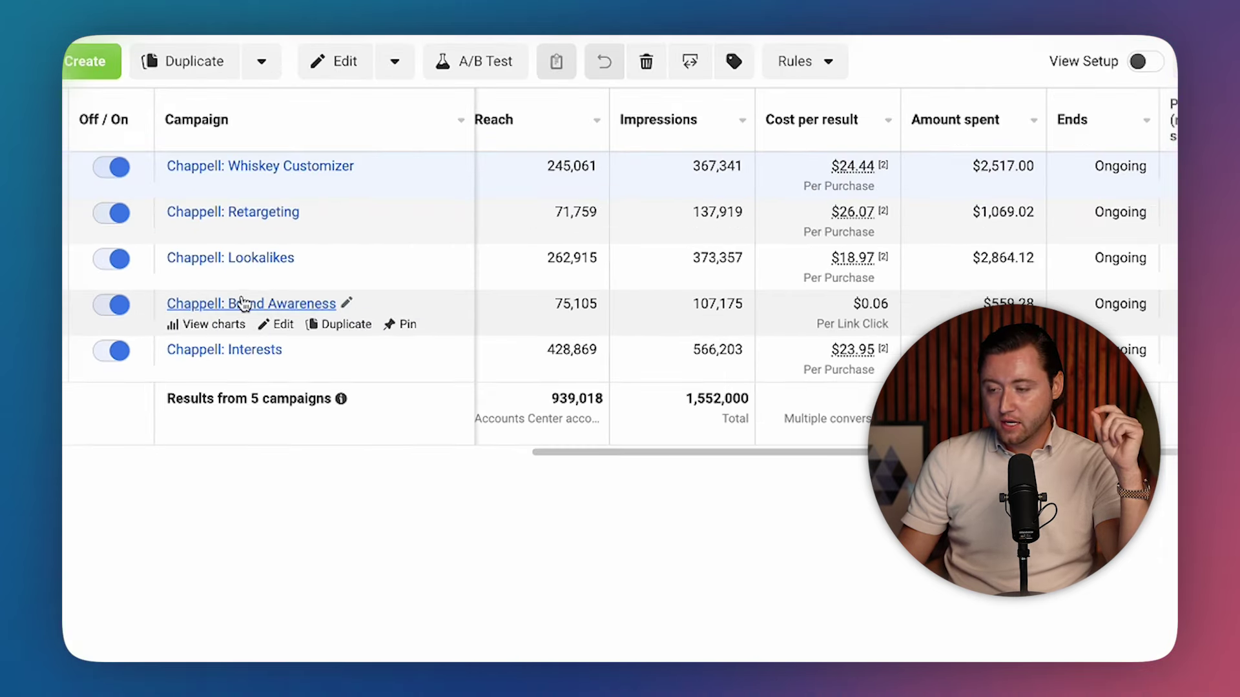
pyautogui.click(653, 313)
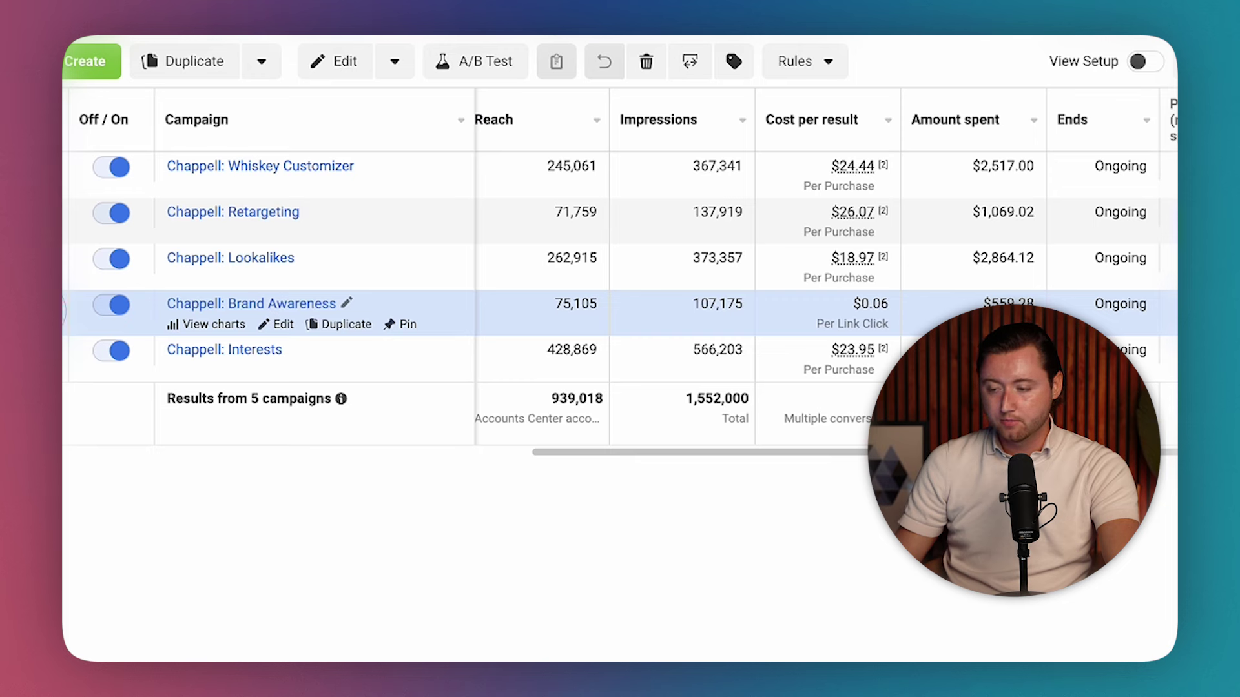
# Step: Highlight the Lookalikes ad sets' 4.47 average ROAS, then return to the campaign list
pyautogui.click(230, 258)
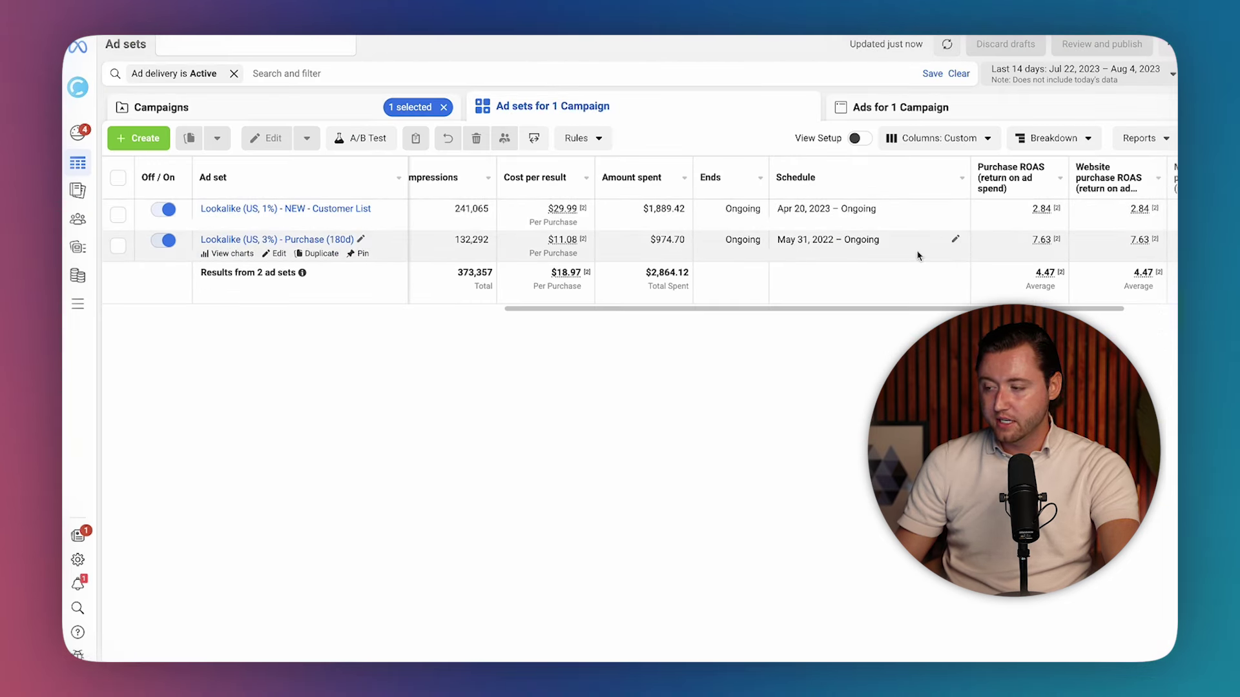
pyautogui.moveTo(1022, 264); pyautogui.dragTo(1075, 268)
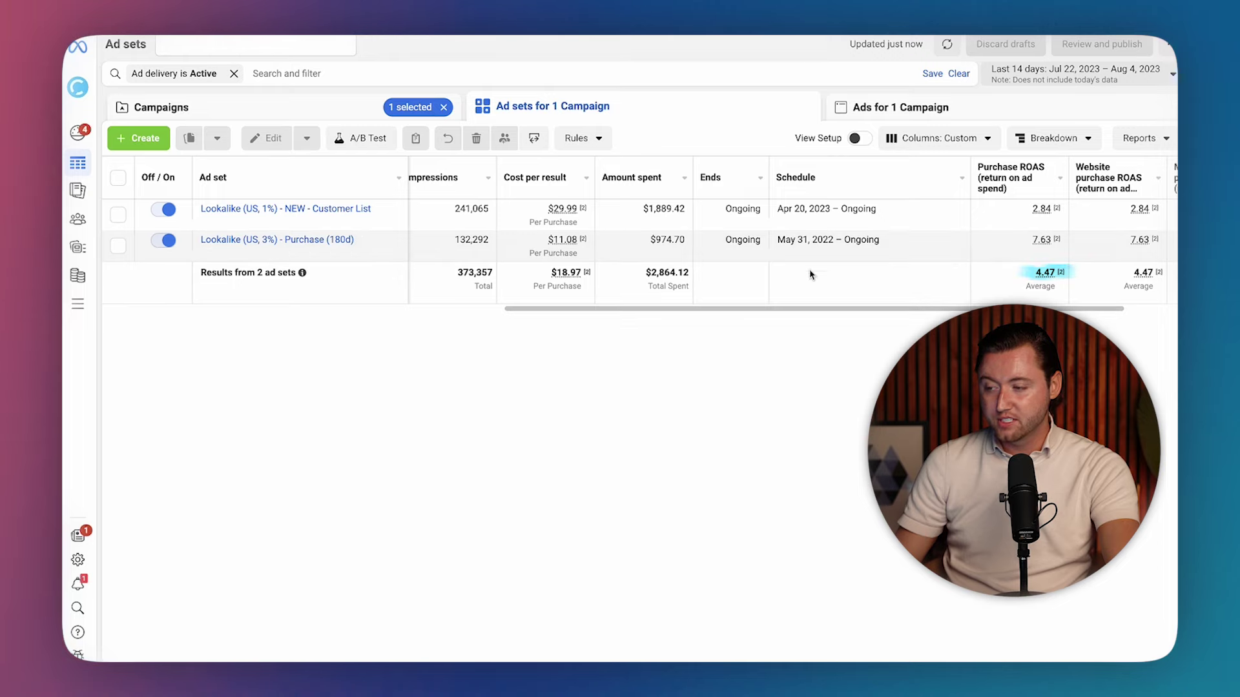
pyautogui.click(364, 116)
pyautogui.click(238, 304)
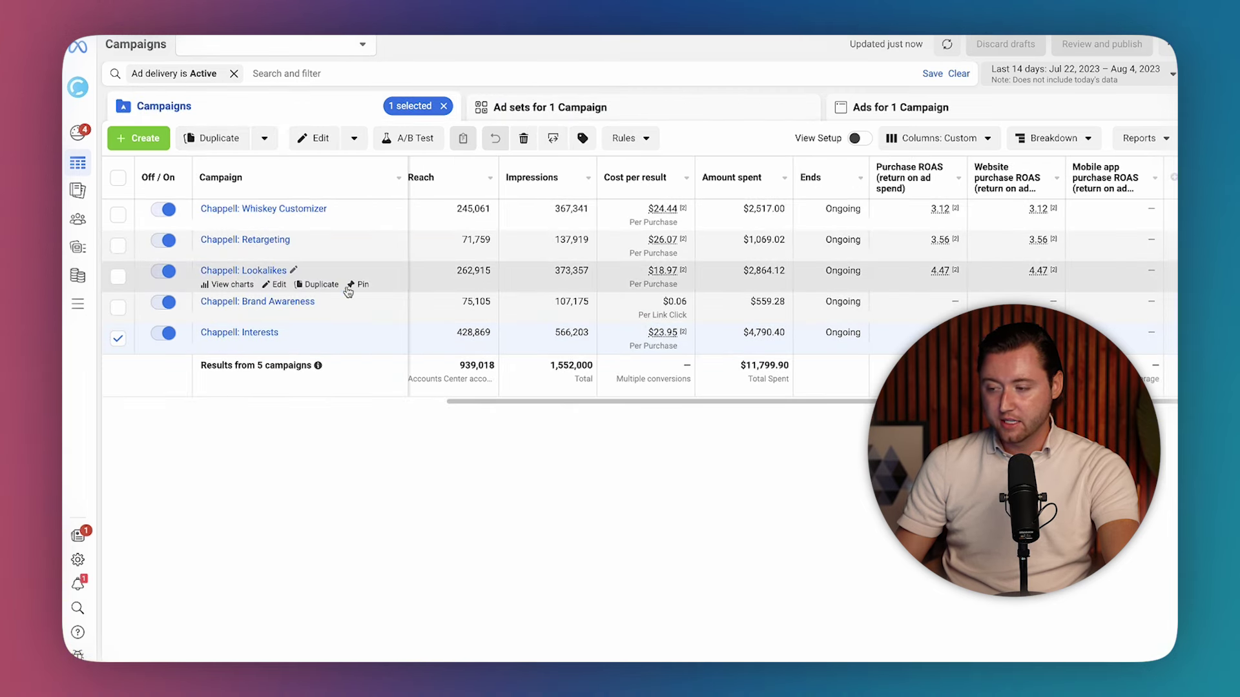
# Step: Clear the campaign selection and select Chappell: Retargeting
pyautogui.click(117, 338)
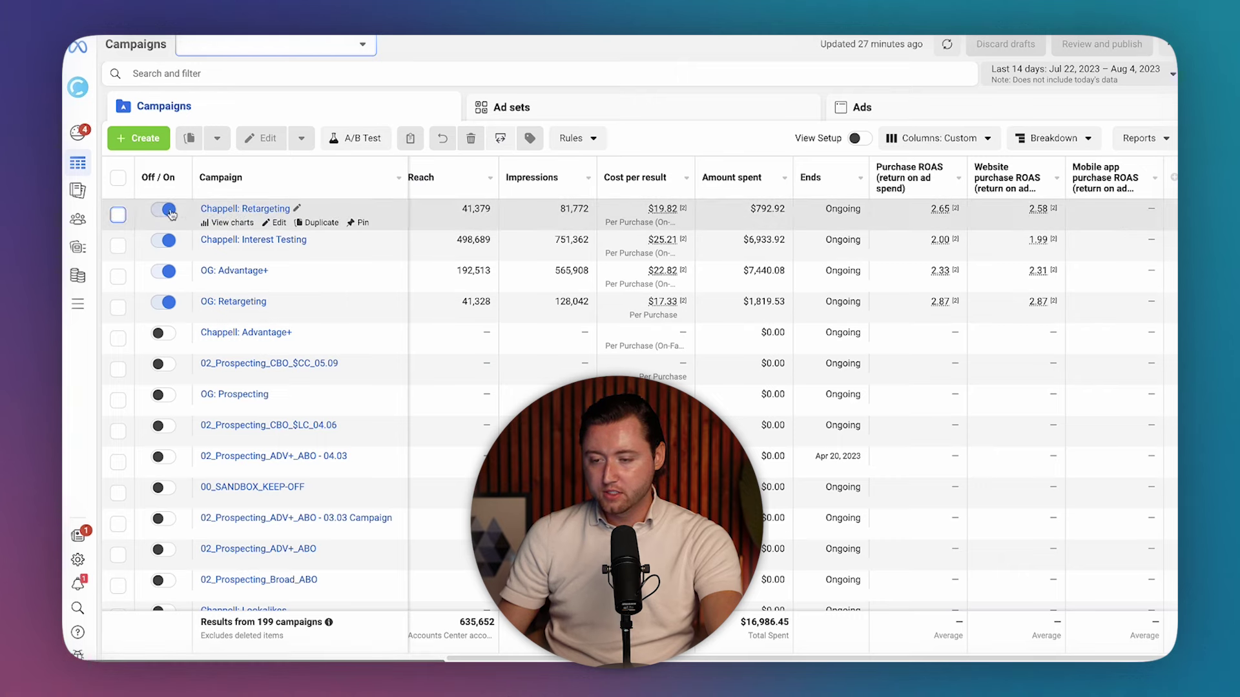
pyautogui.click(118, 215)
# Step: Open the campaign's ad sets and scroll through their columns
pyautogui.click(245, 208)
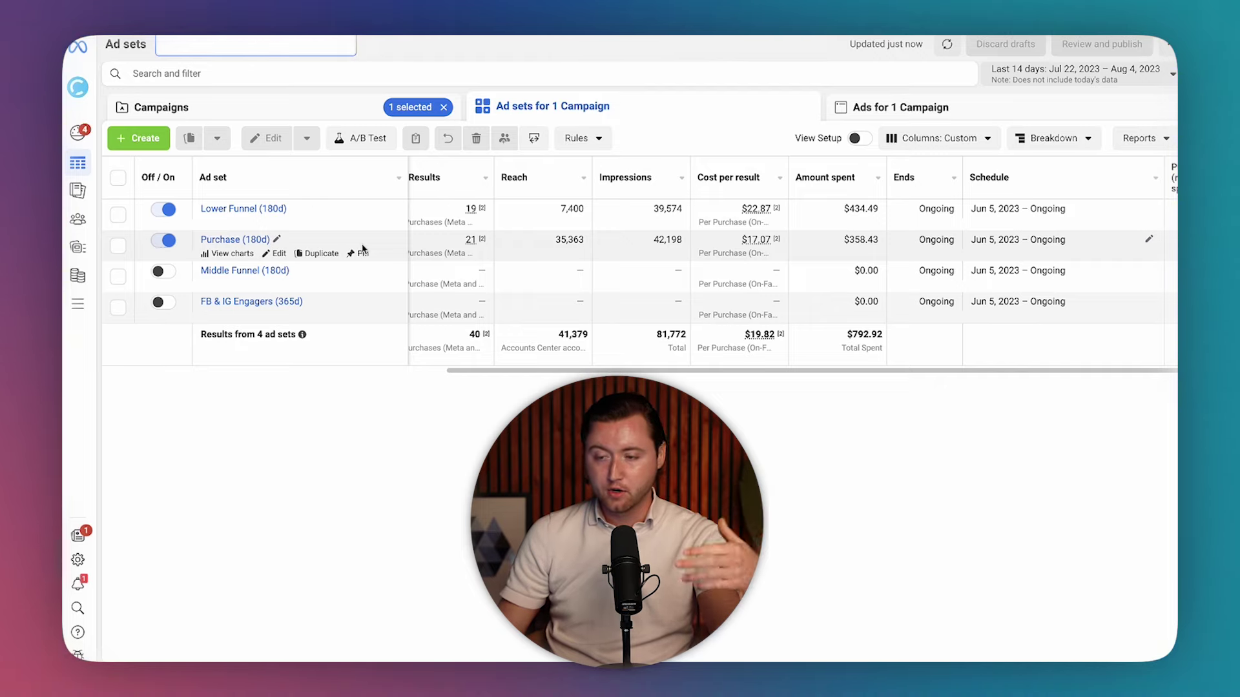
pyautogui.hscroll(3, 581, 323)
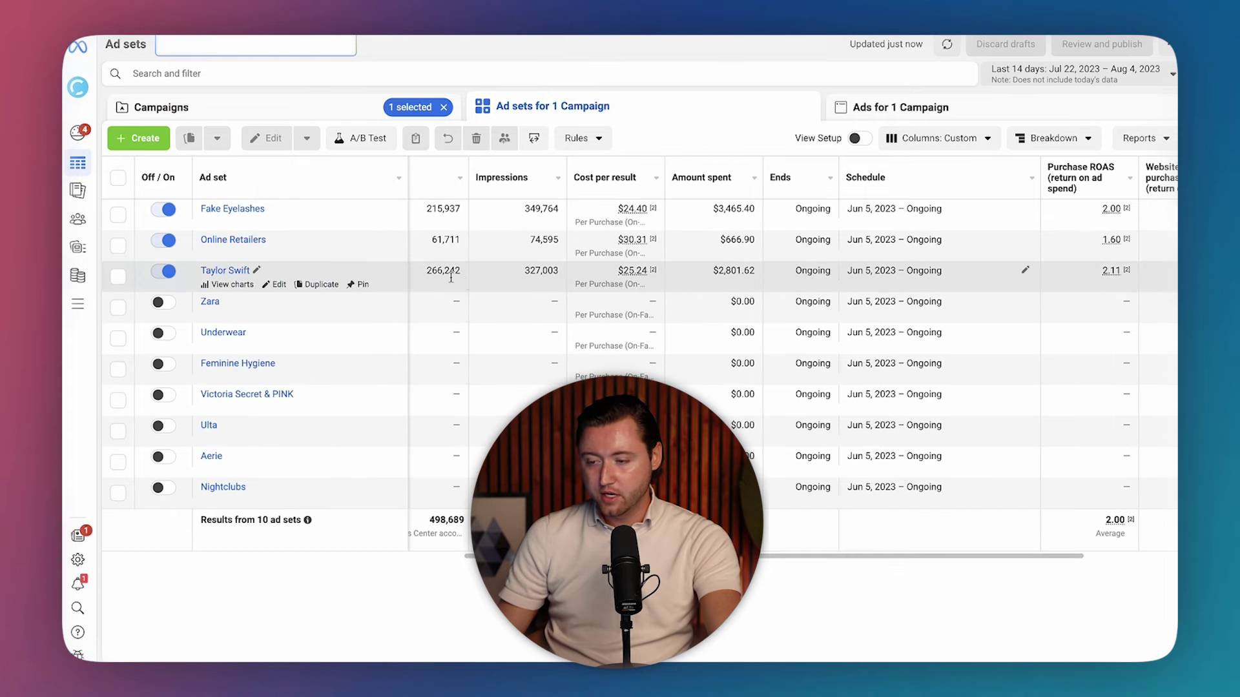
pyautogui.hscroll(-5, 463, 281)
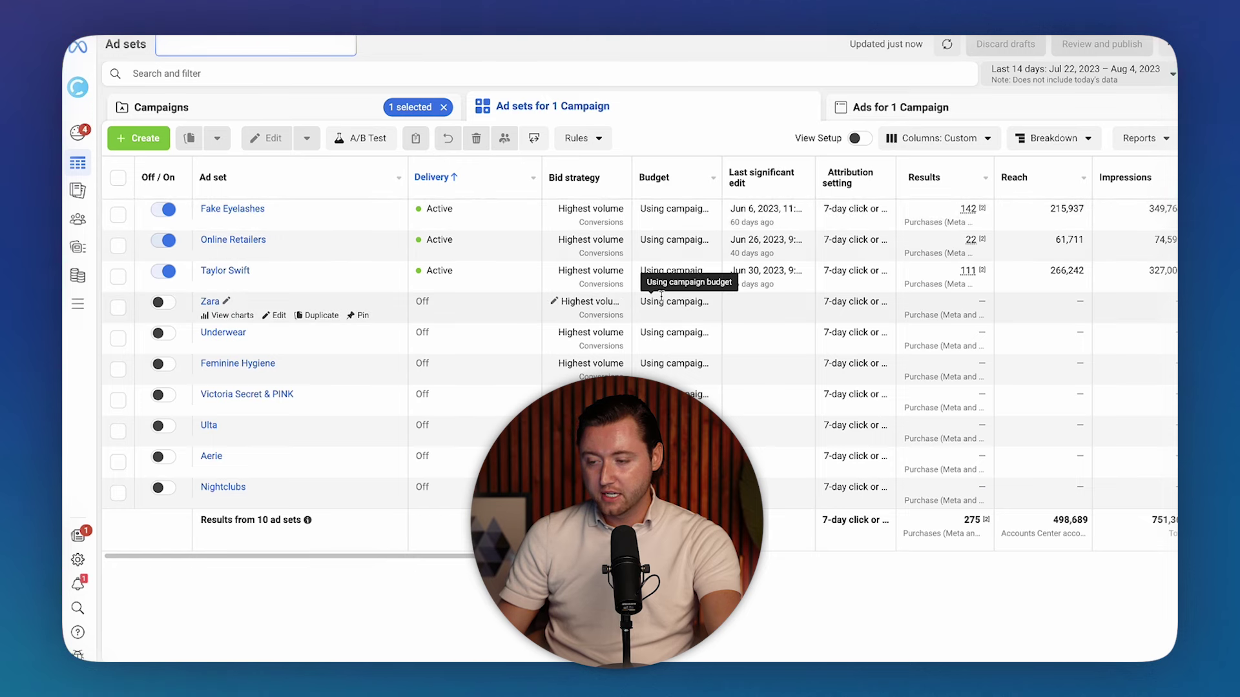
pyautogui.hscroll(5, 661, 296)
# Step: Review the lone OG: Advantage+ ad set's metrics, then list OG: Retargeting's seven ad sets ($1,819.53 spent)
pyautogui.click(338, 104)
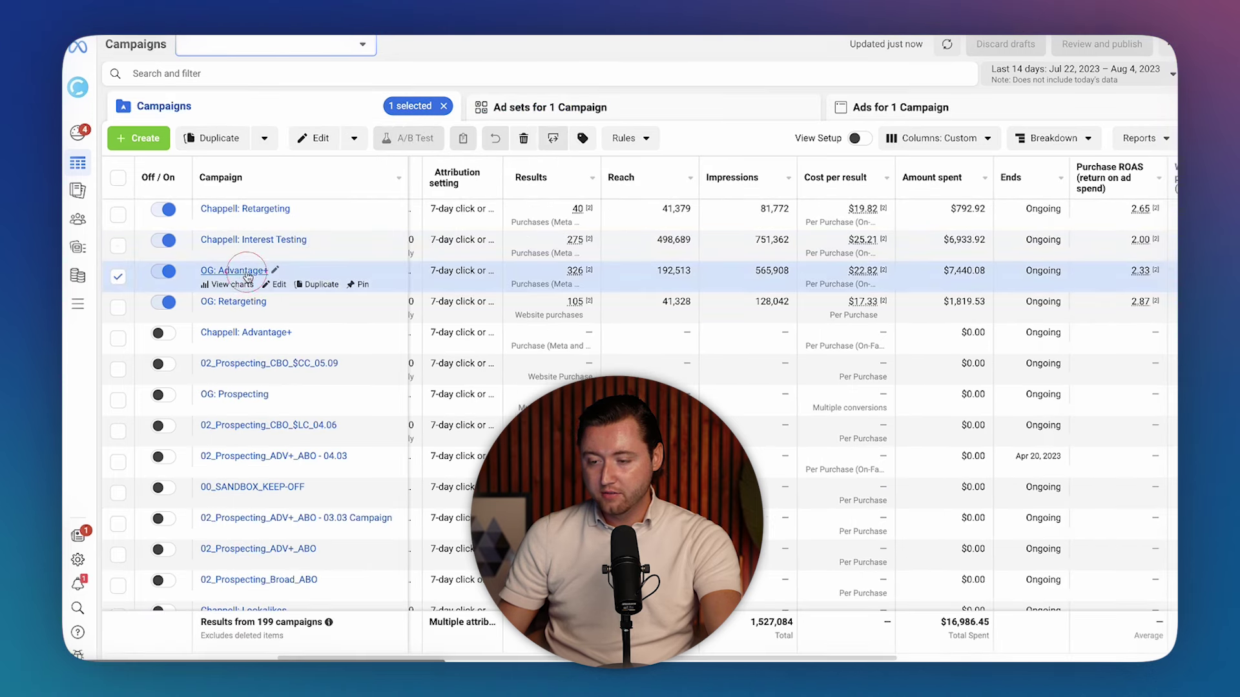
pyautogui.click(248, 272)
pyautogui.hscroll(3, 722, 237)
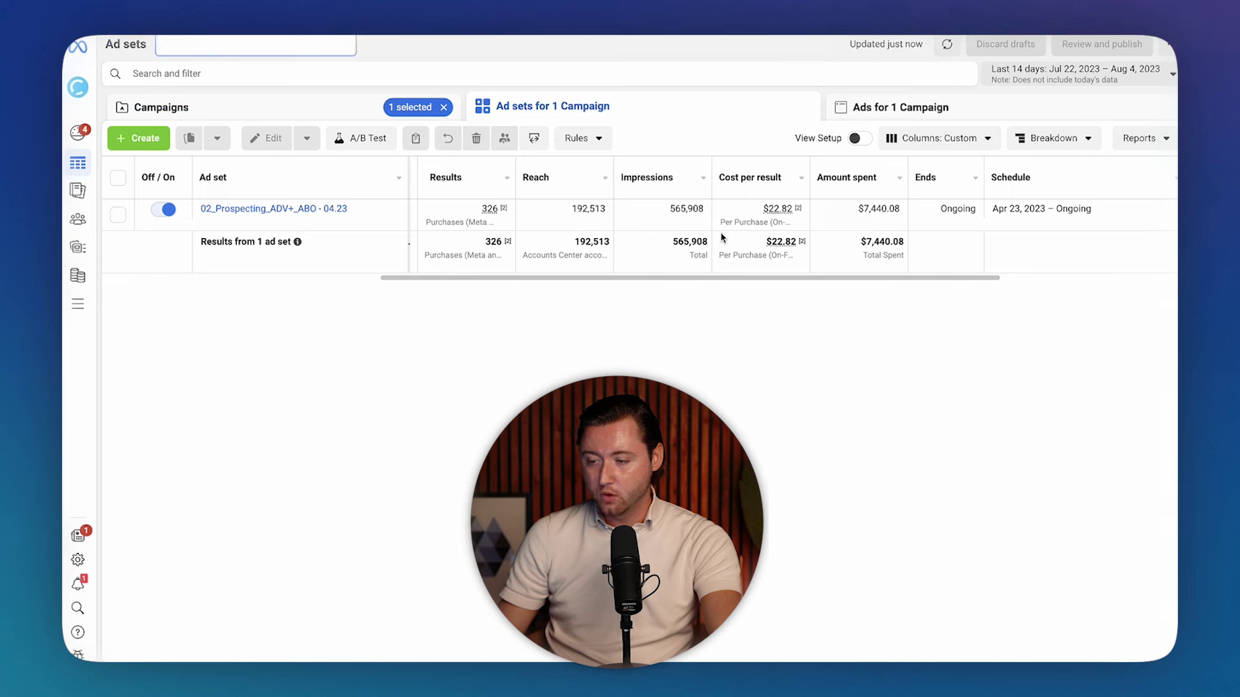
pyautogui.hscroll(5, 722, 237)
pyautogui.hscroll(-8, 775, 235)
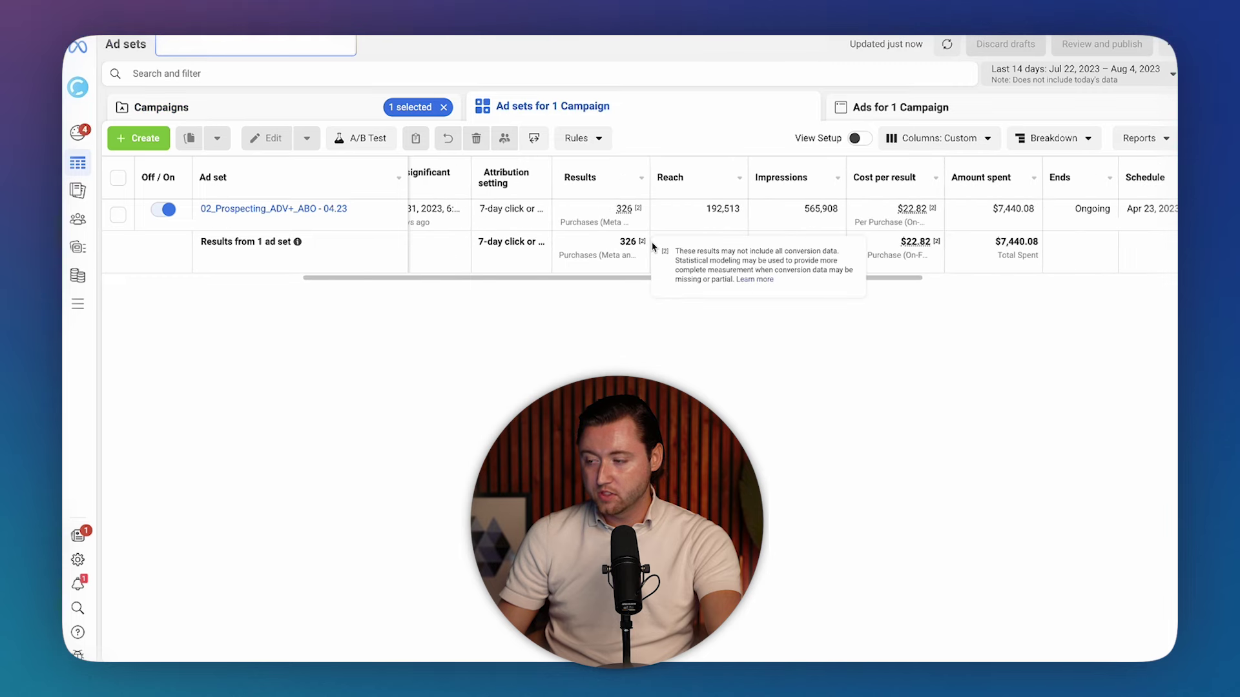
pyautogui.hscroll(2, 963, 243)
pyautogui.click(372, 106)
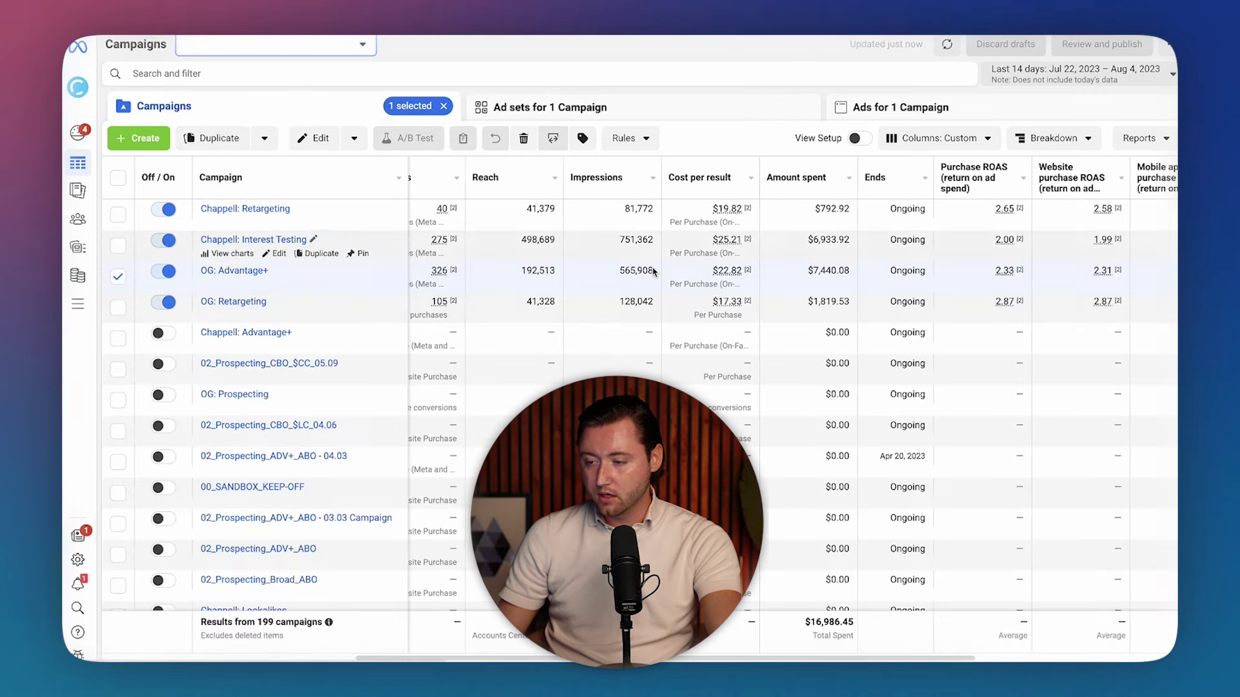
pyautogui.click(232, 299)
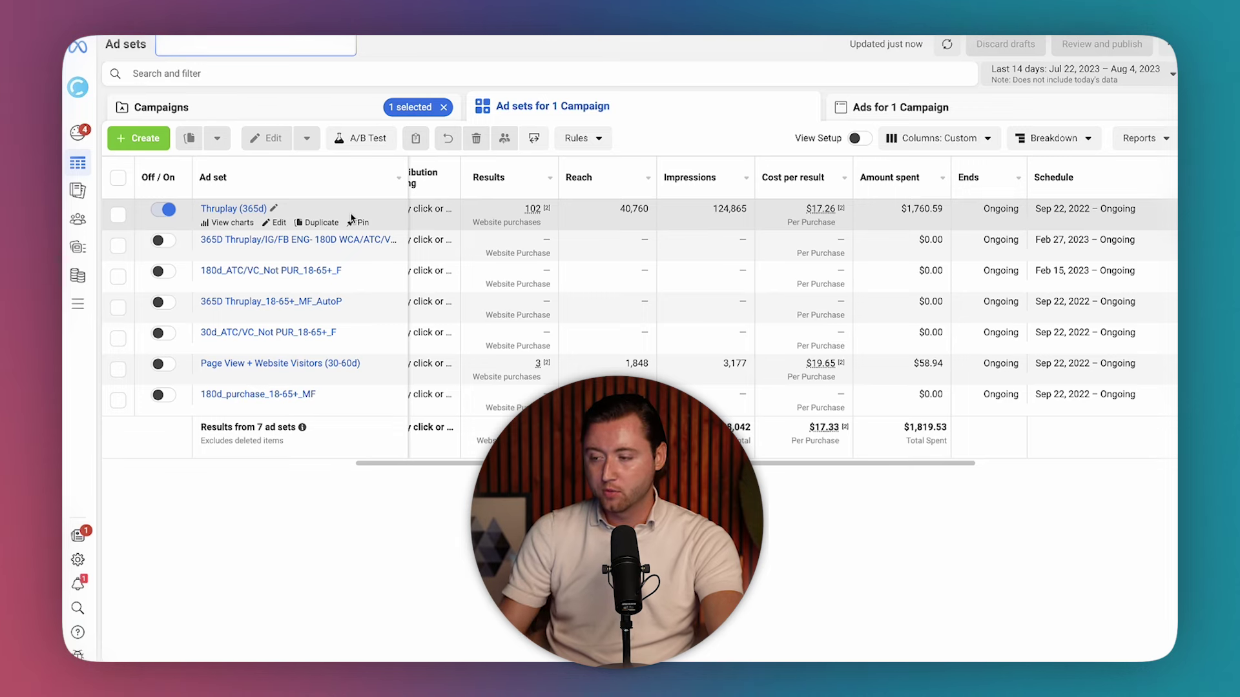
# Step: Return to all 199 campaigns and compare their Budget, Results and ROAS columns
pyautogui.click(161, 107)
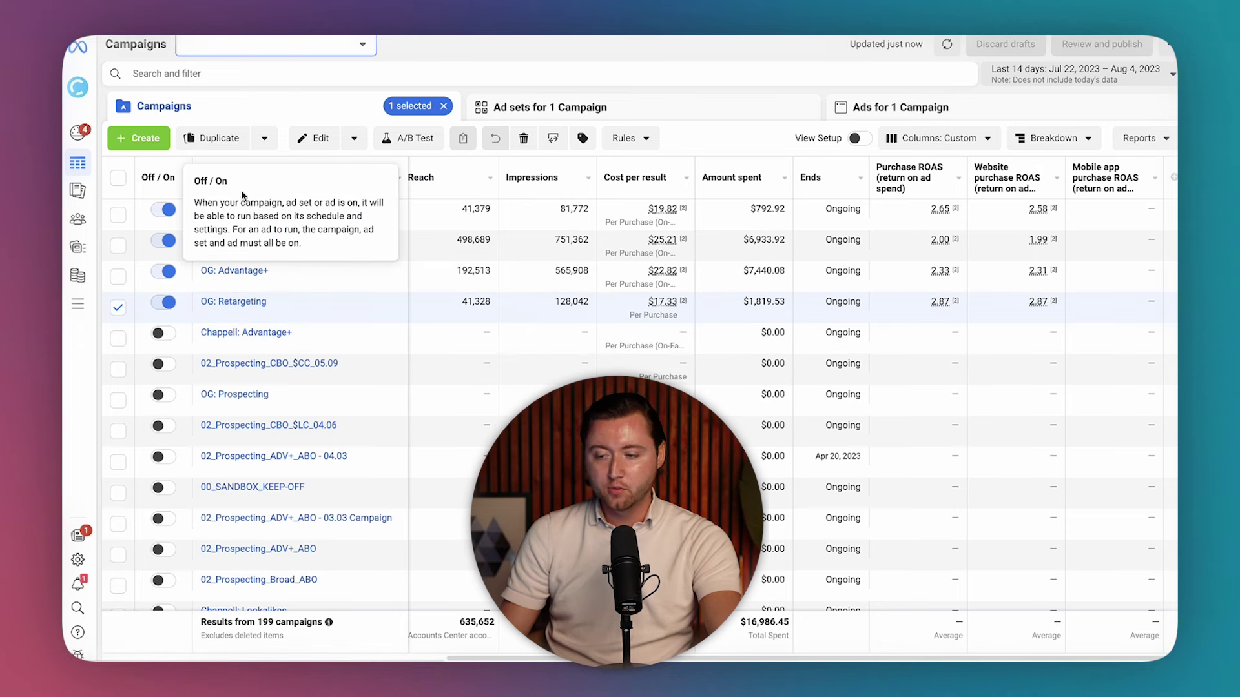
pyautogui.hscroll(-5, 597, 316)
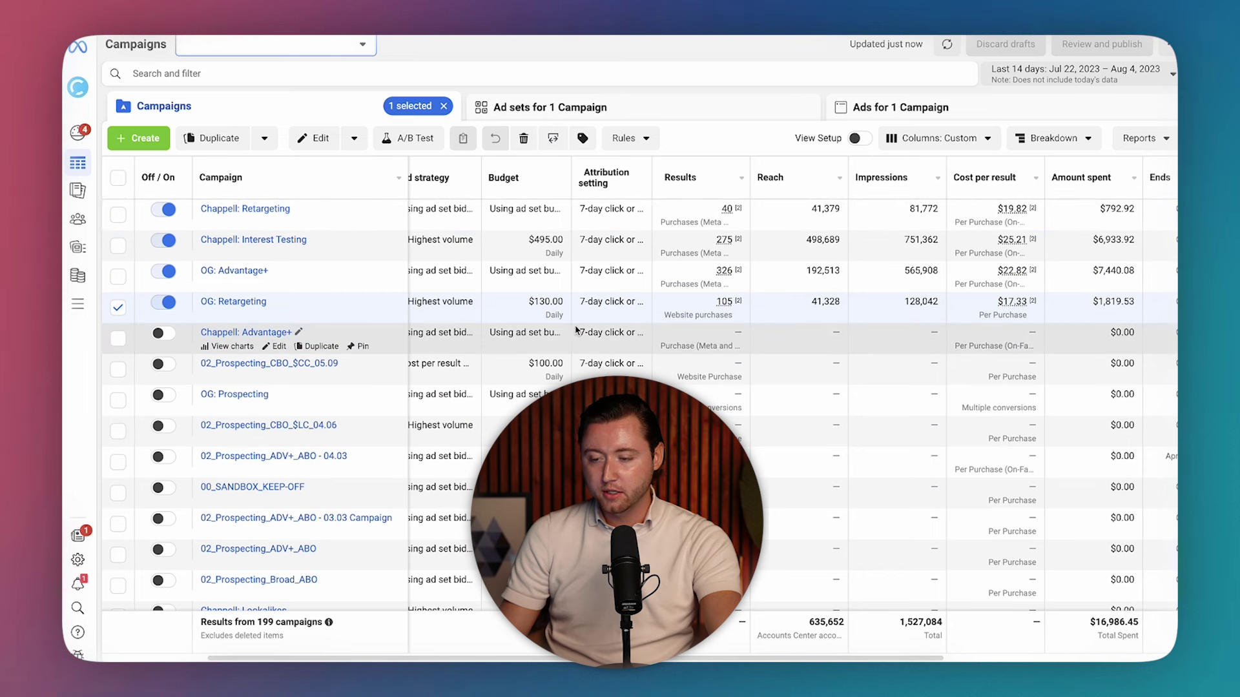
pyautogui.hscroll(4, 603, 312)
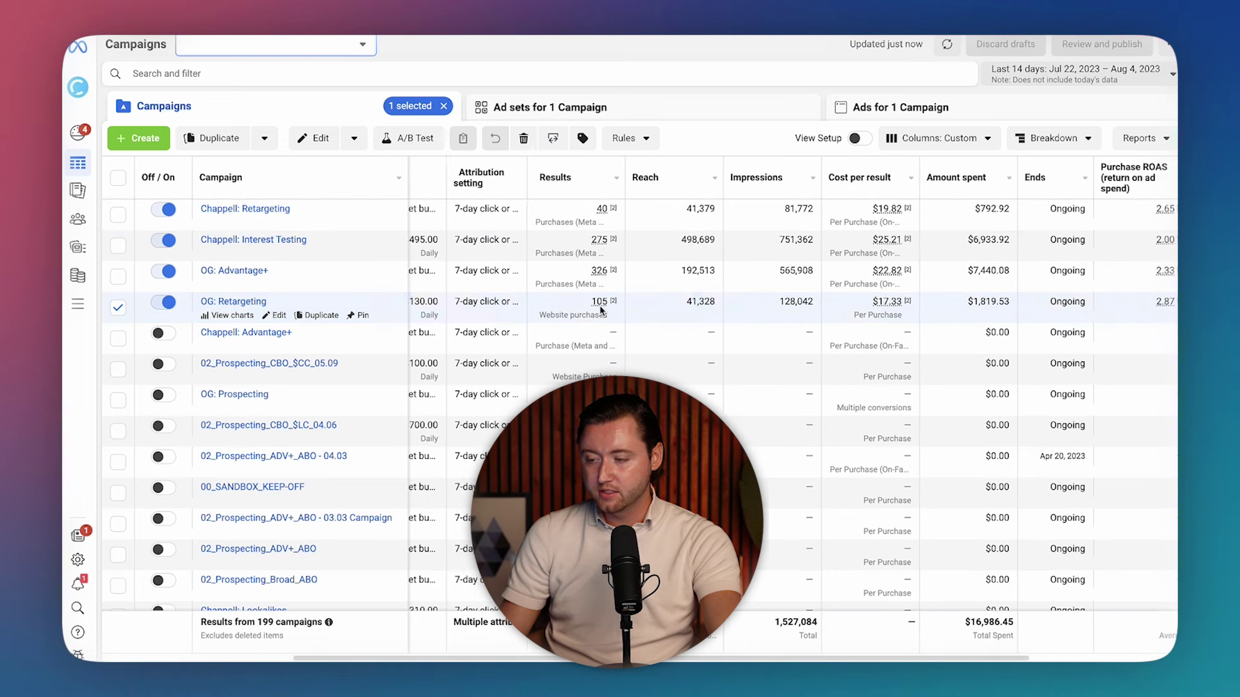
pyautogui.hscroll(1, 607, 313)
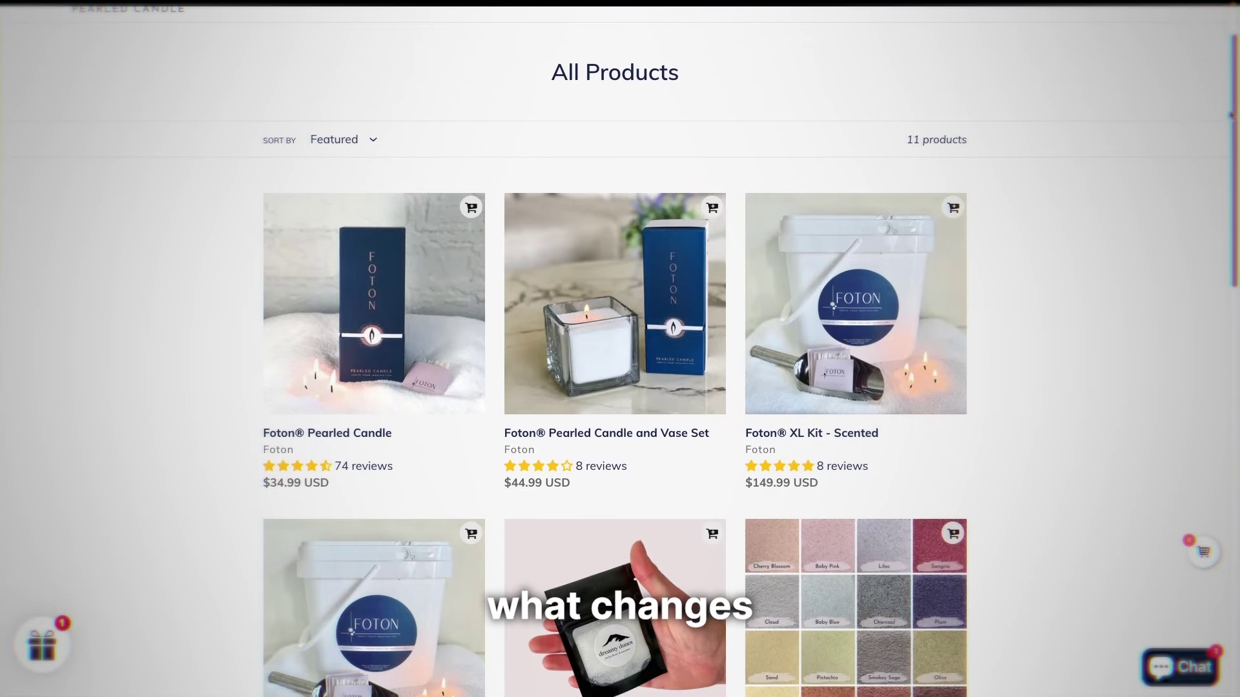
# Step: Scroll the All Products page down to Foton® Extra Wicks ($5.99) and the XL Kit and Vase Set ($199.99)
pyautogui.scroll(-5, 620, 361)
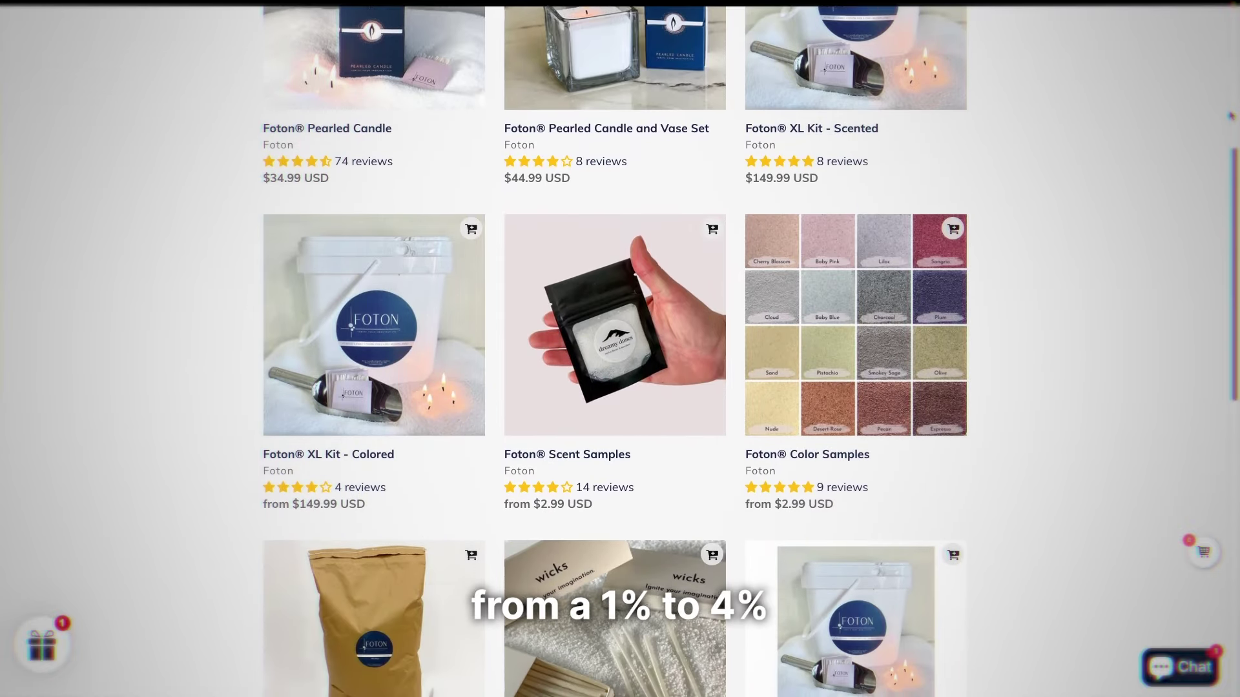
pyautogui.scroll(-8, 620, 362)
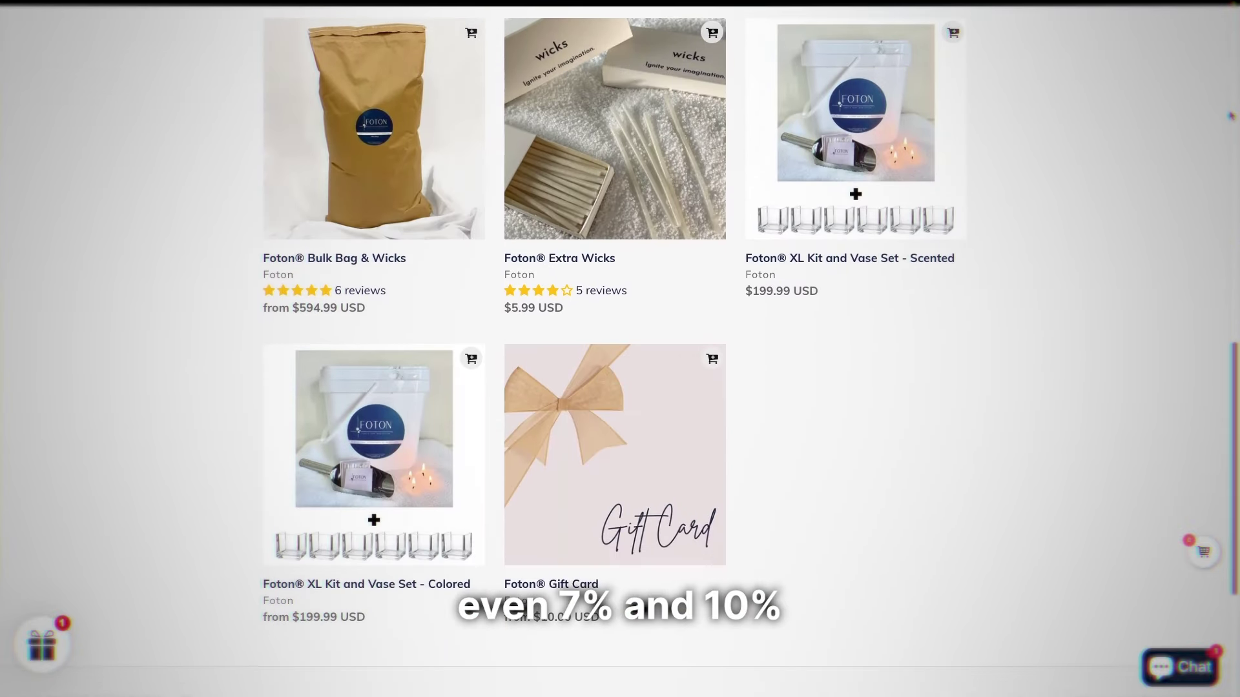
pyautogui.scroll(-2, 620, 361)
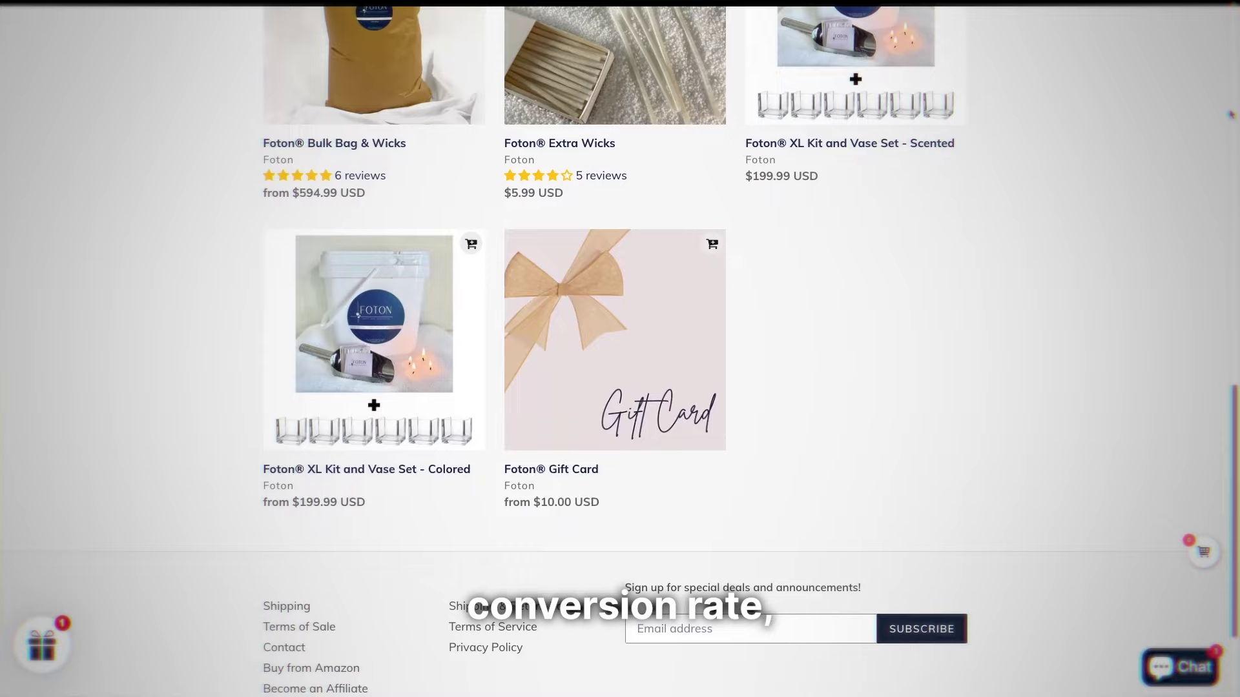